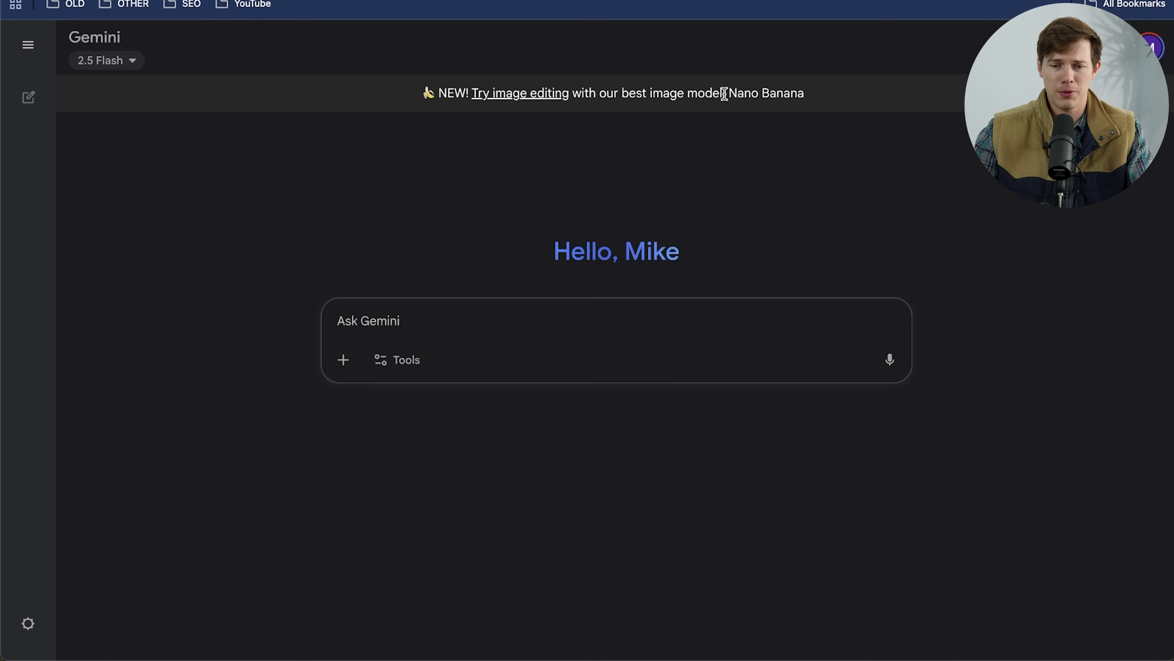
Open the Nano Banana image-editing chat and dismiss the Veo photo-to-video promotion.
left_click_drag(724, 94, 794, 94)
left_click(833, 135)
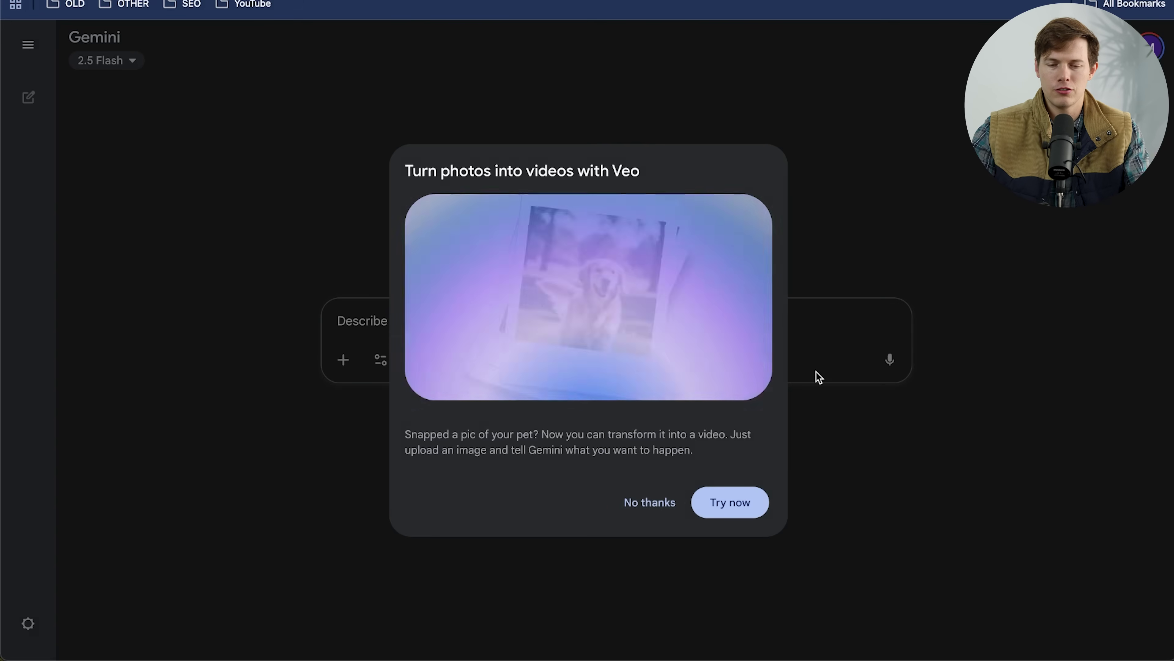
left_click(663, 509)
Turn on the Create images tool, keeping the model on 2.5 Flash.
left_click(381, 360)
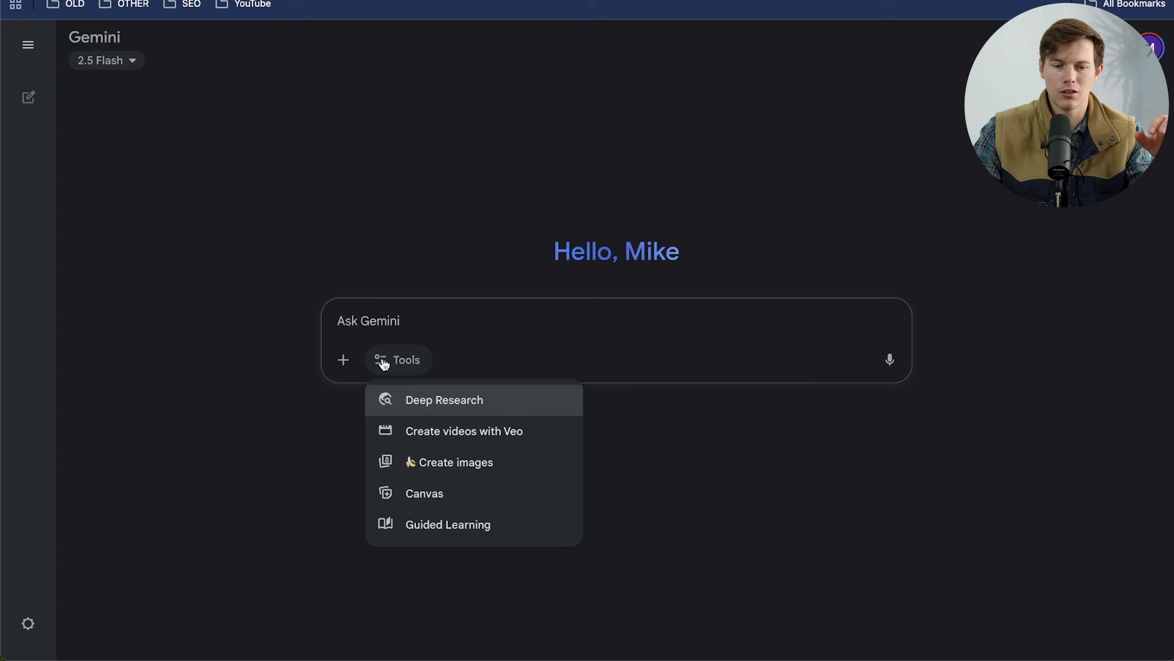
left_click(447, 476)
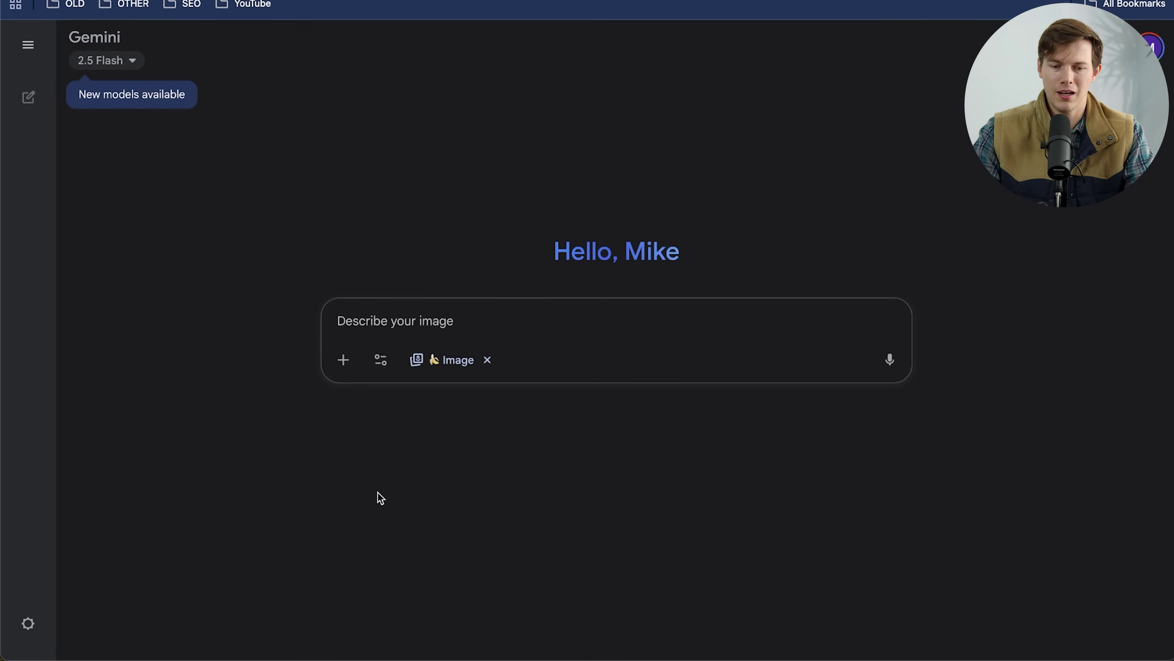
left_click(131, 71)
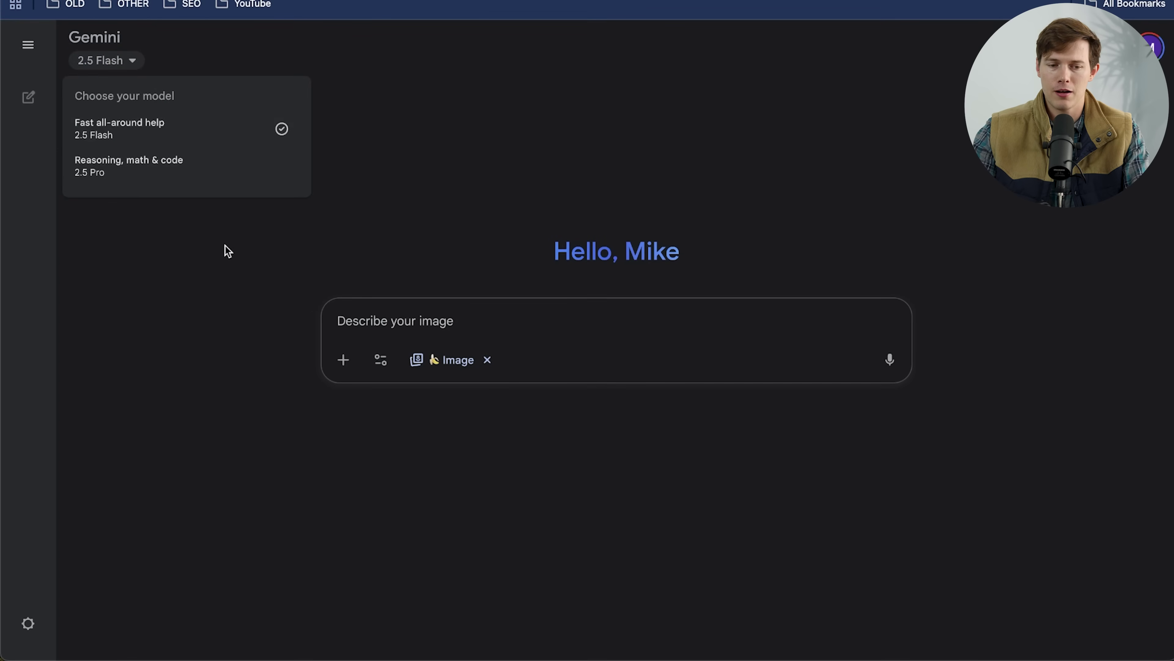
left_click(218, 280)
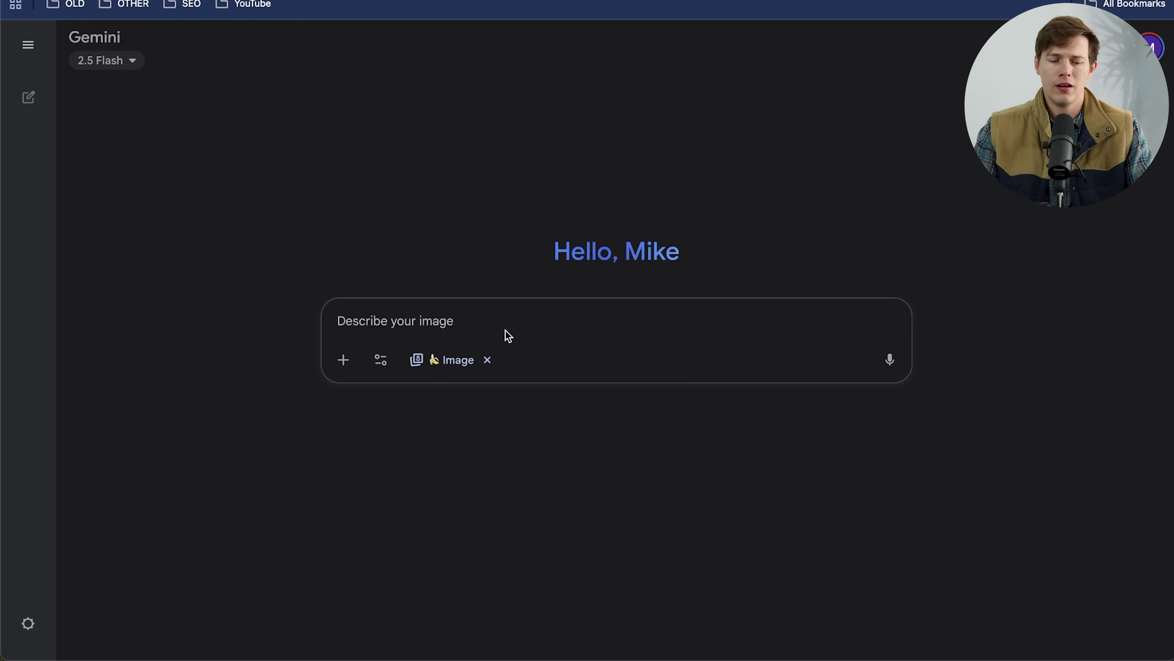
Attach the peach-tree and earbuds photos and send the prompt swapping the peach for the Bose case.
key("super+Tab")
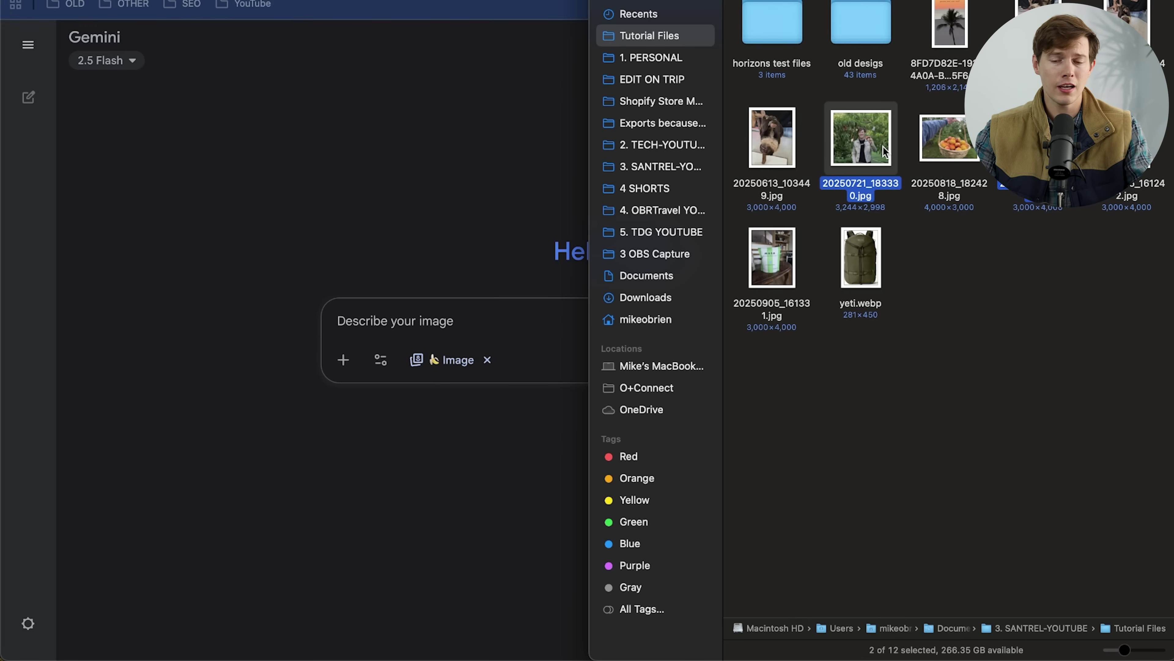
left_click_drag(885, 152, 441, 318)
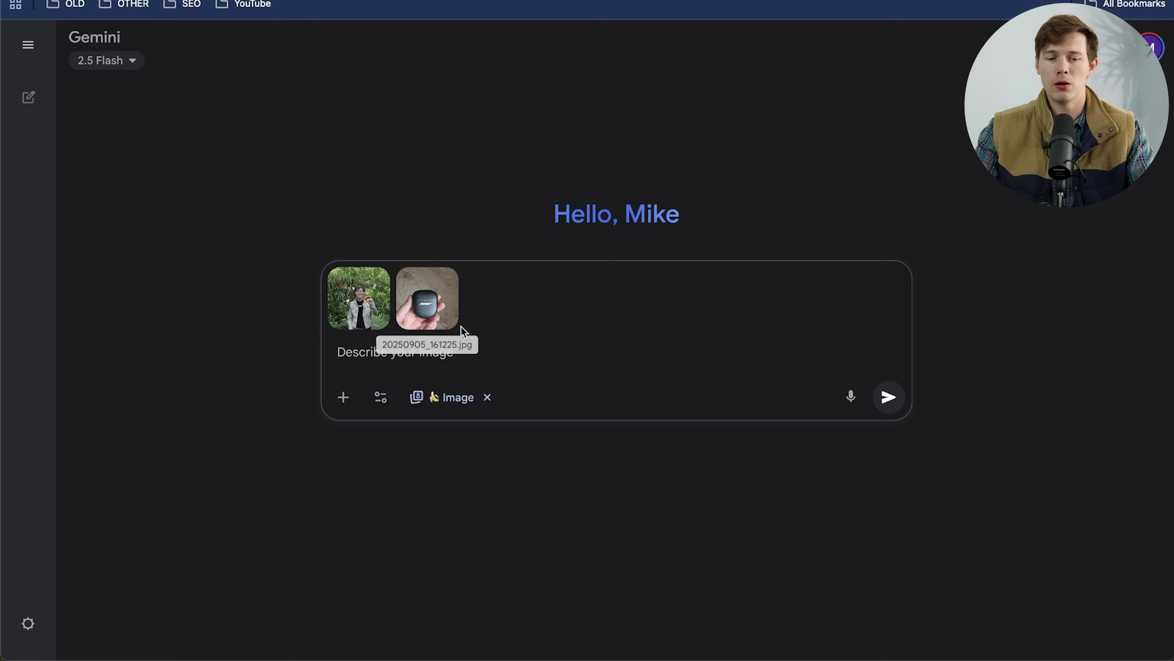
left_click(433, 351)
type("Replace the peach I am holding in front of the tree with the Bose earbuds case from the second image")
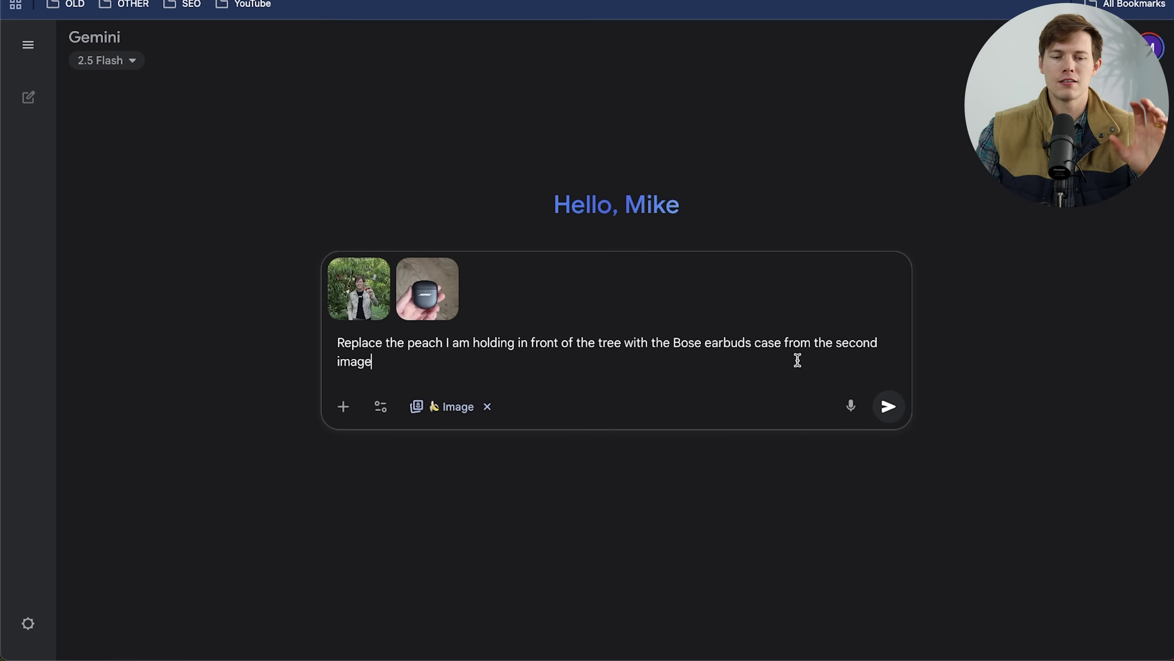
key("Return")
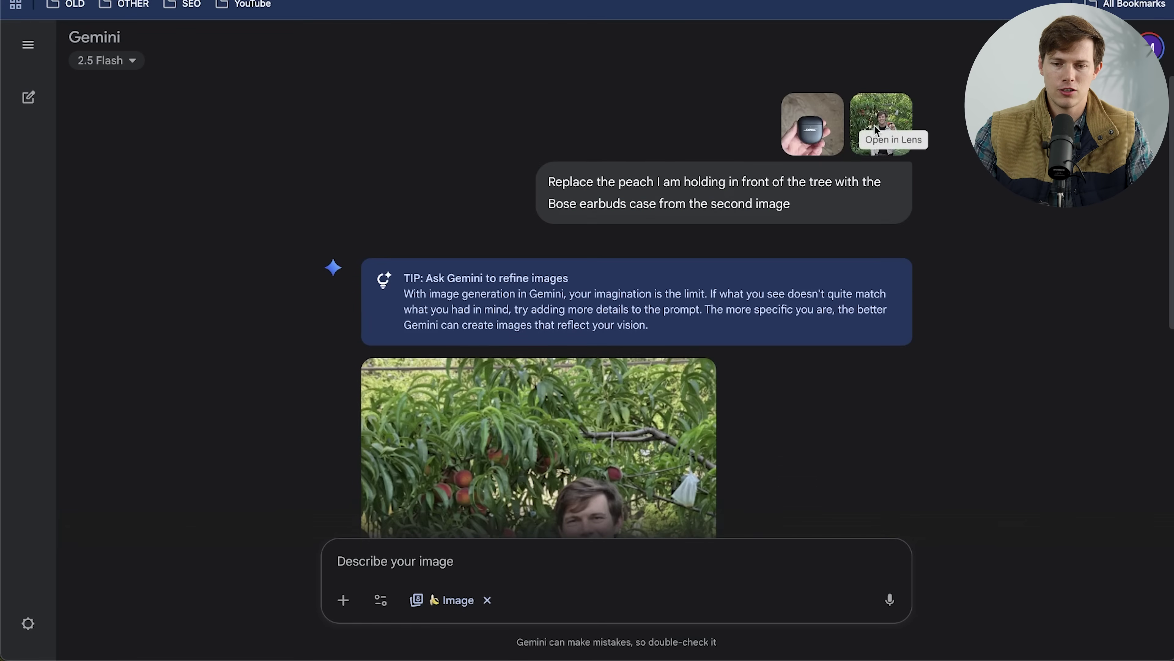
View the peach-tree photo and the Bose earbuds photo full size.
left_click(879, 123)
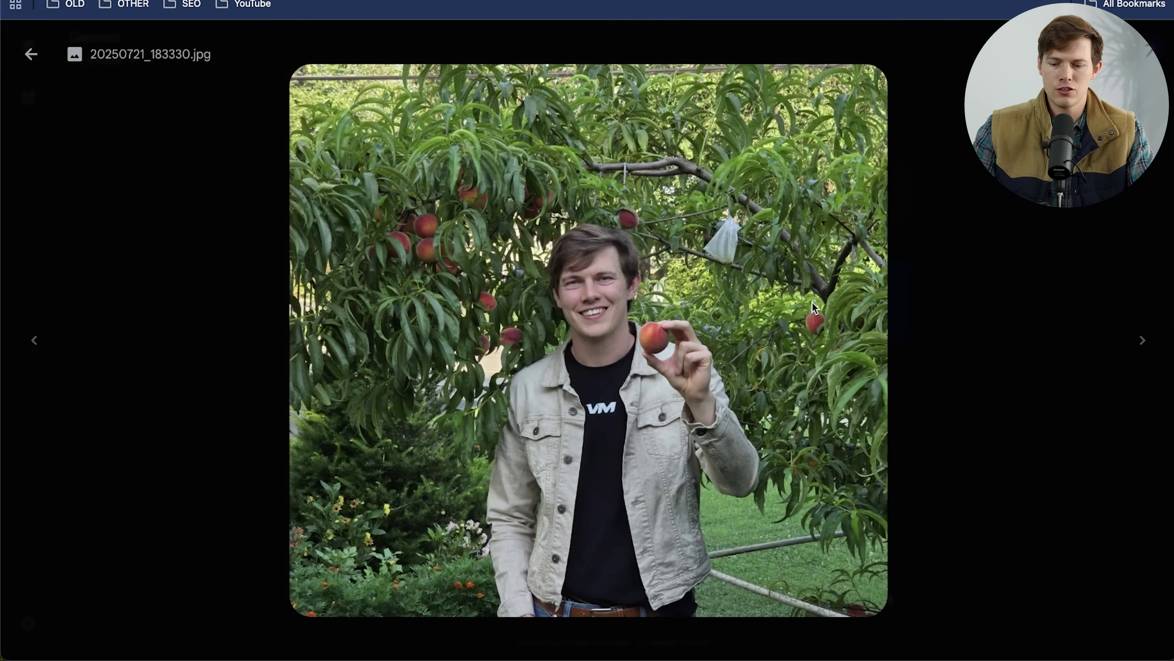
left_click(31, 54)
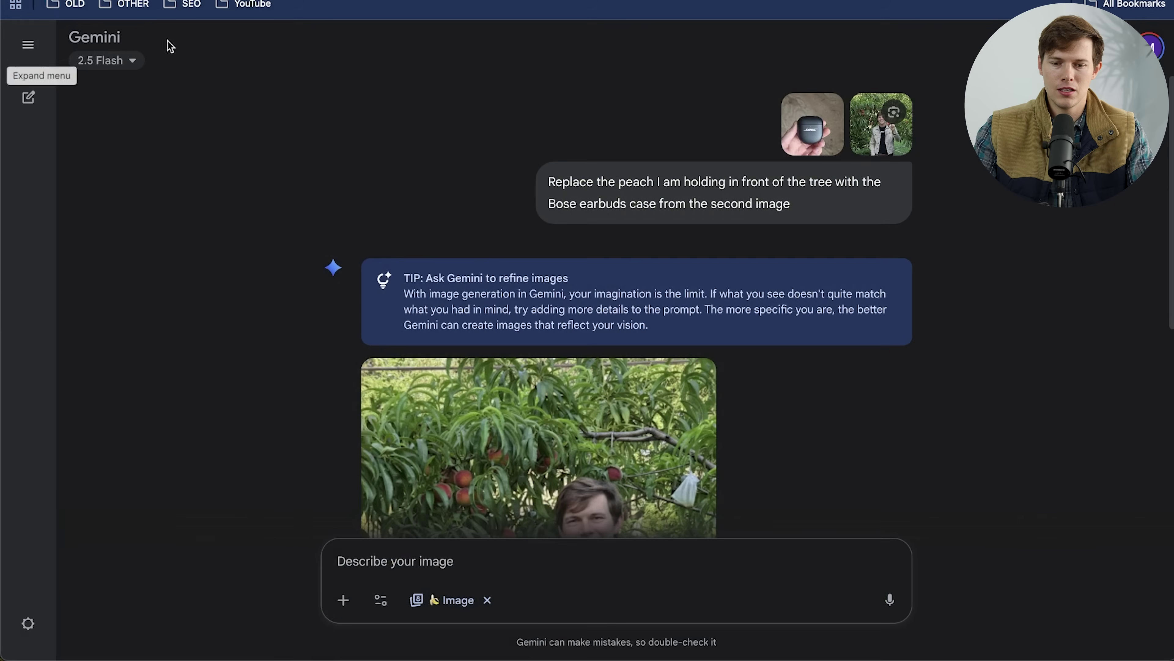
left_click(825, 140)
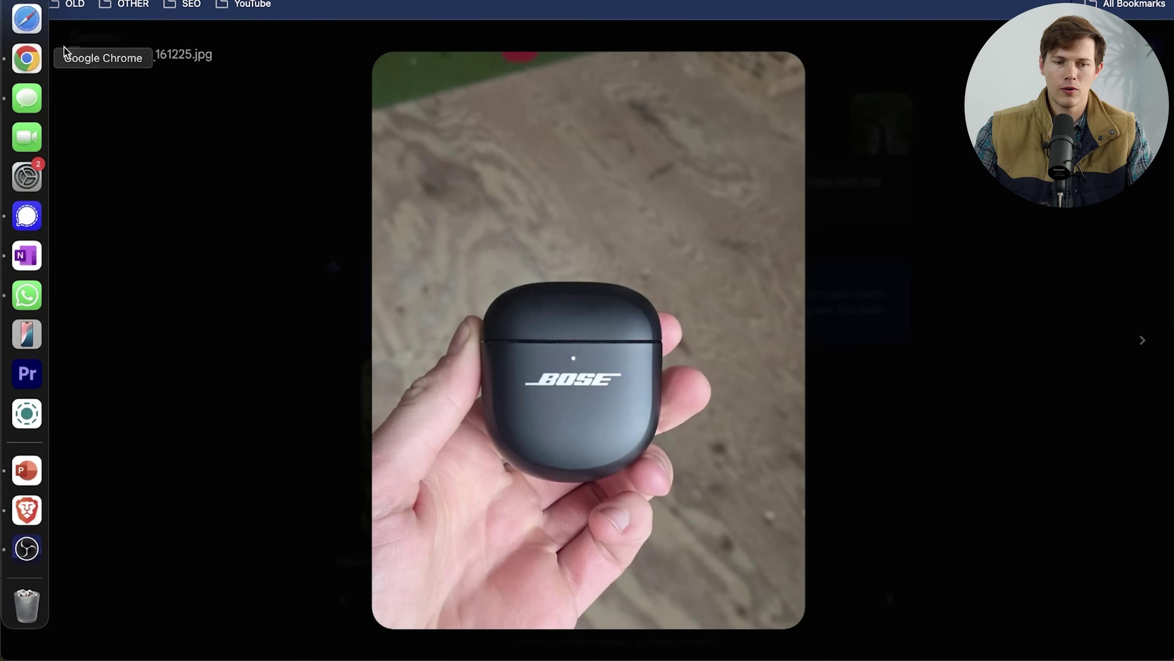
left_click(31, 54)
Enlarge the generated edit showing the earbuds case held instead of the peach.
scroll(318, 345, "down", 5)
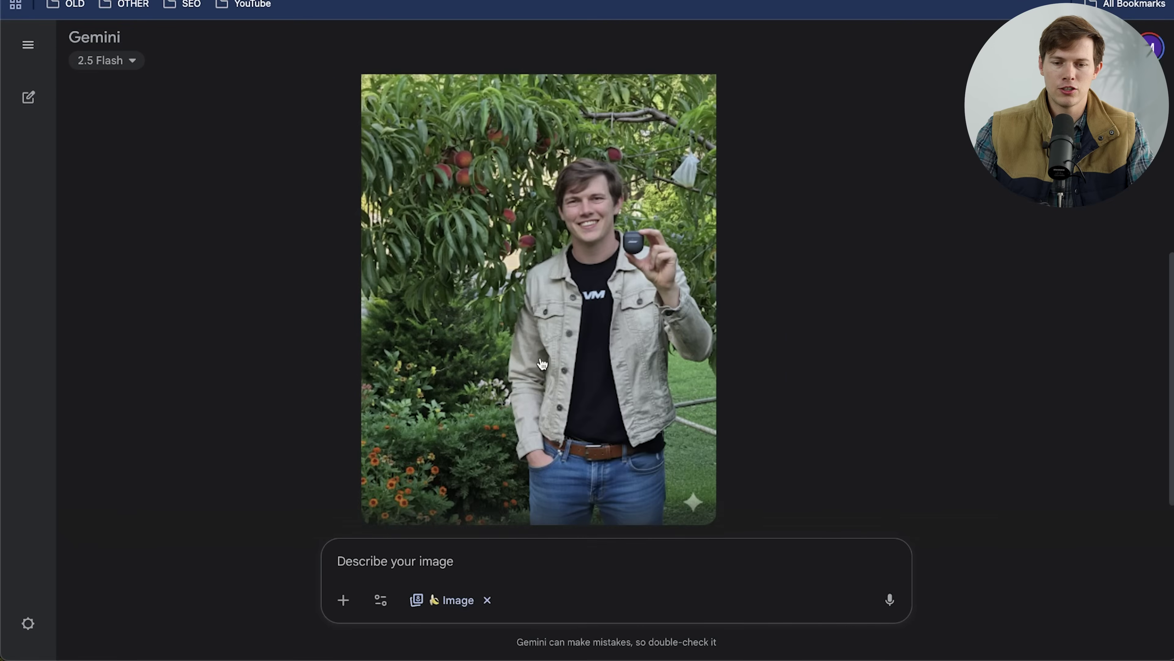
left_click(621, 363)
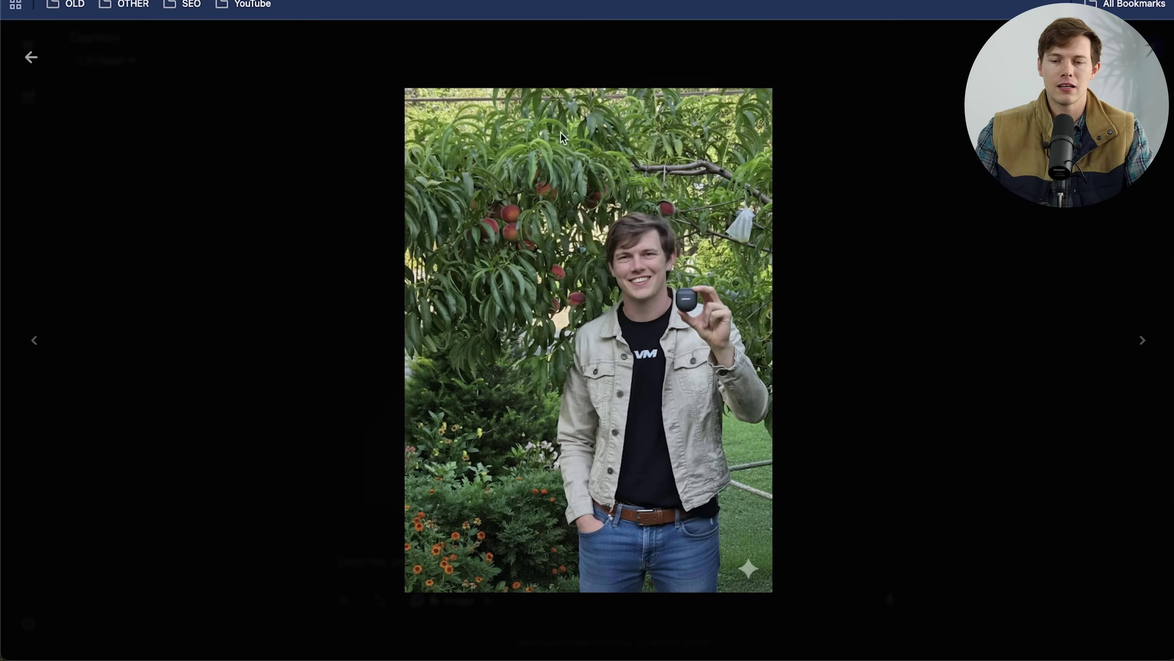
left_click(31, 57)
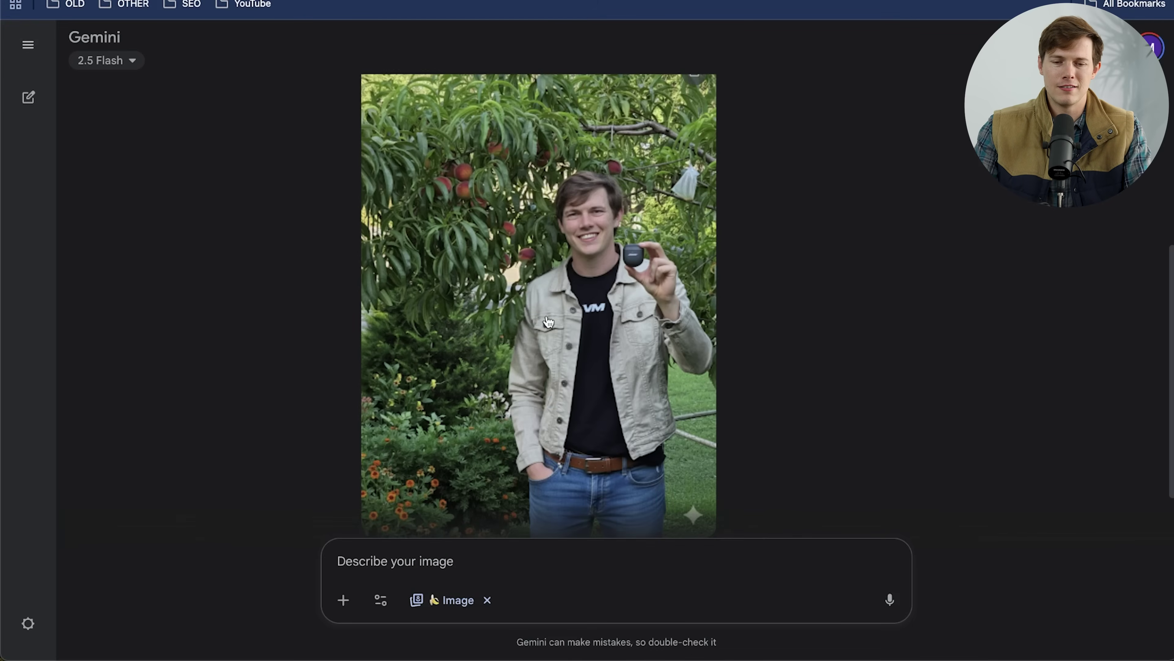
scroll(1031, 316, "down", 2)
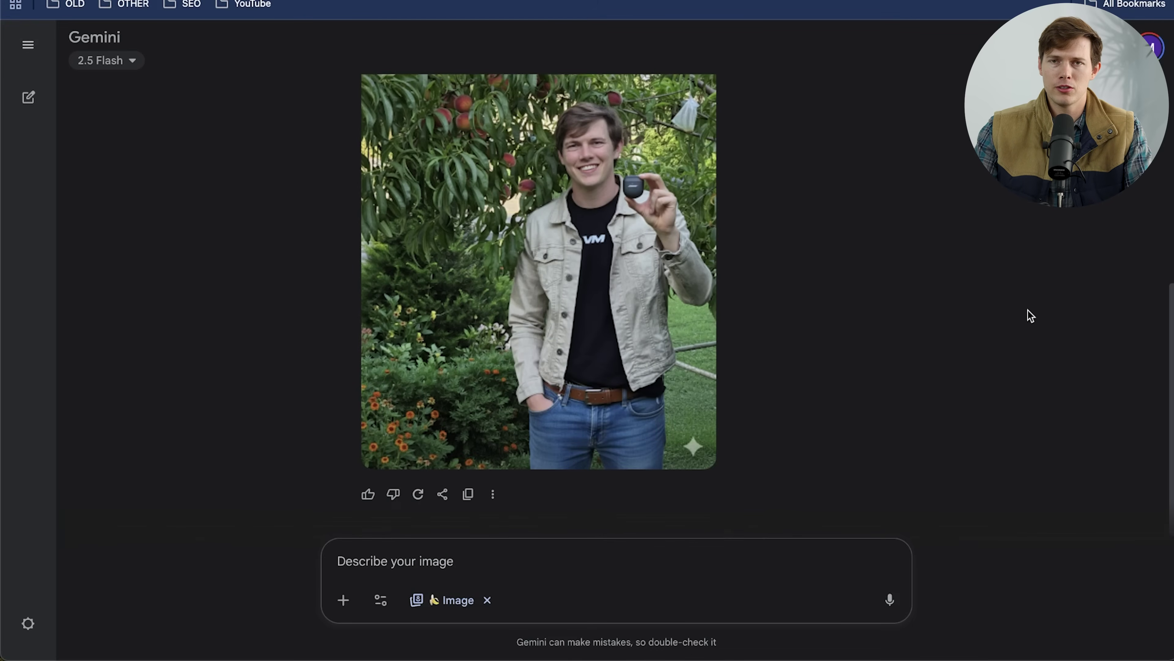
Attach yeti.webp and request a side view of the backpack on a rock atop a Swiss mountain.
key("super+Tab")
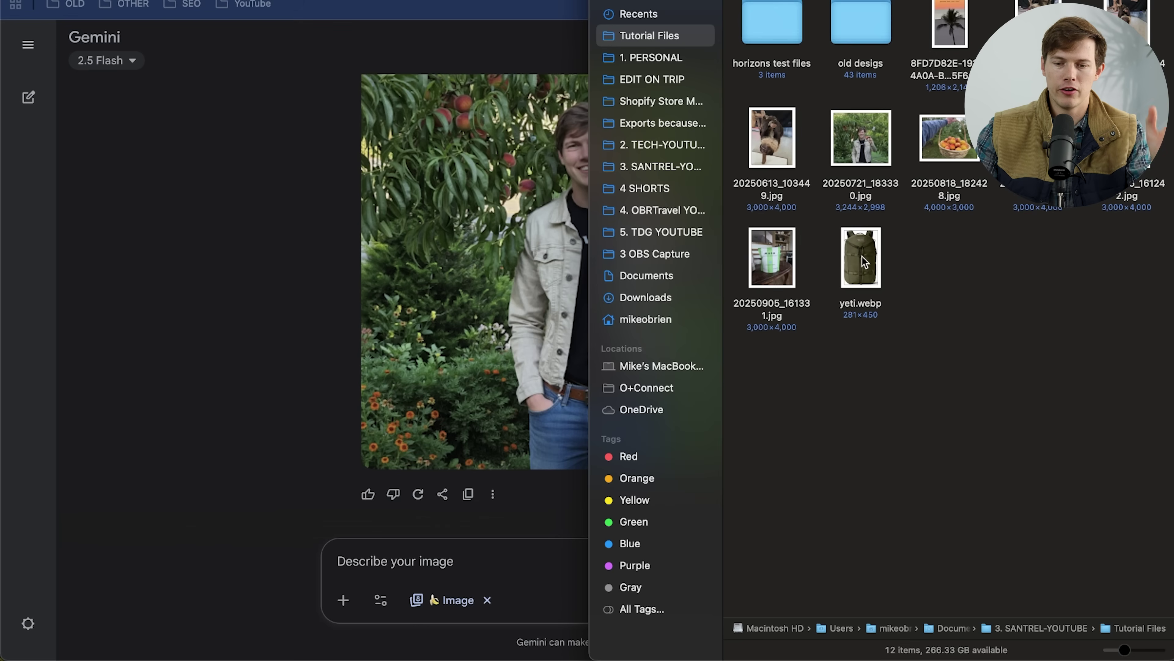
left_click_drag(865, 261, 543, 507)
left_click(429, 558)
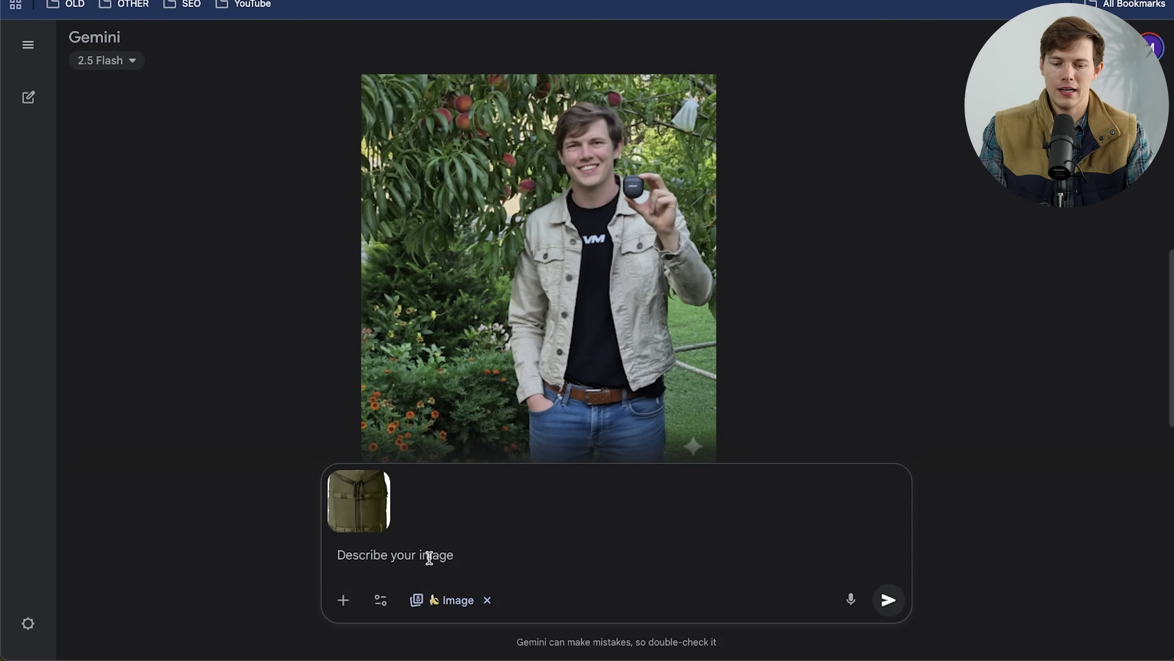
type("please create an ")
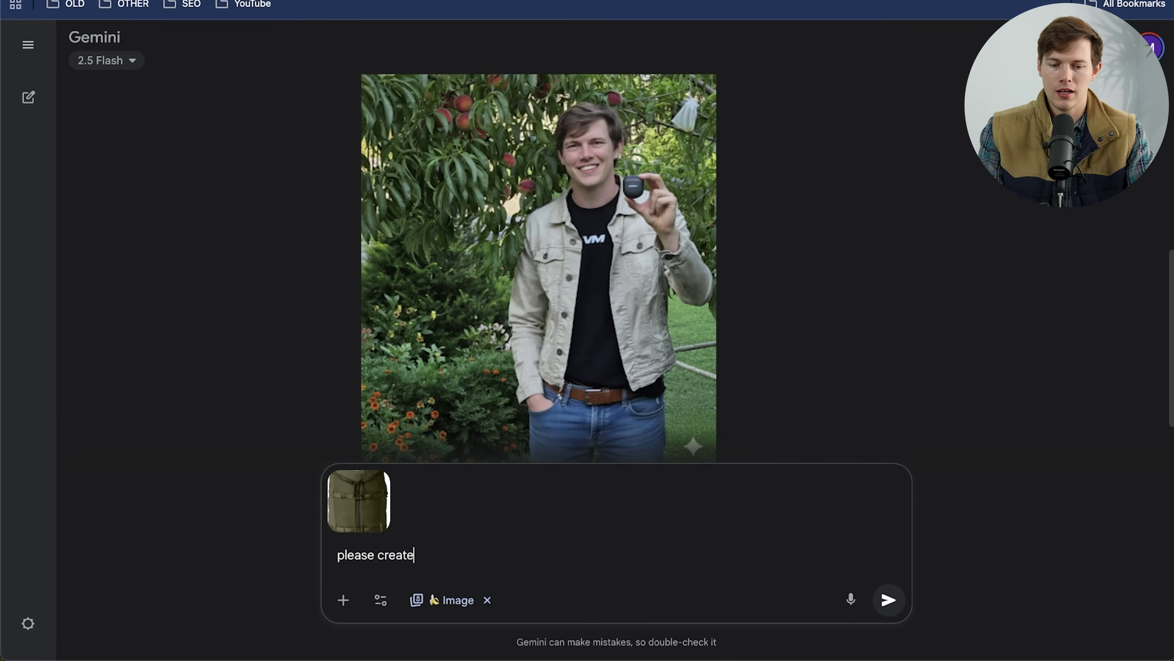
type("image of")
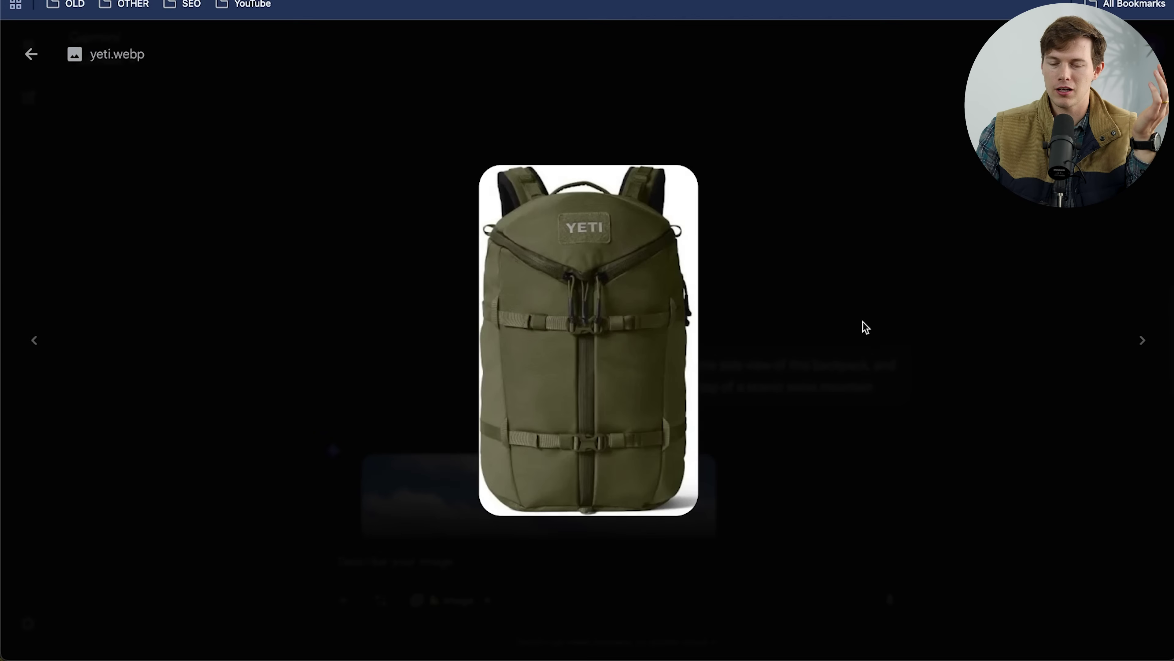
left_click(31, 54)
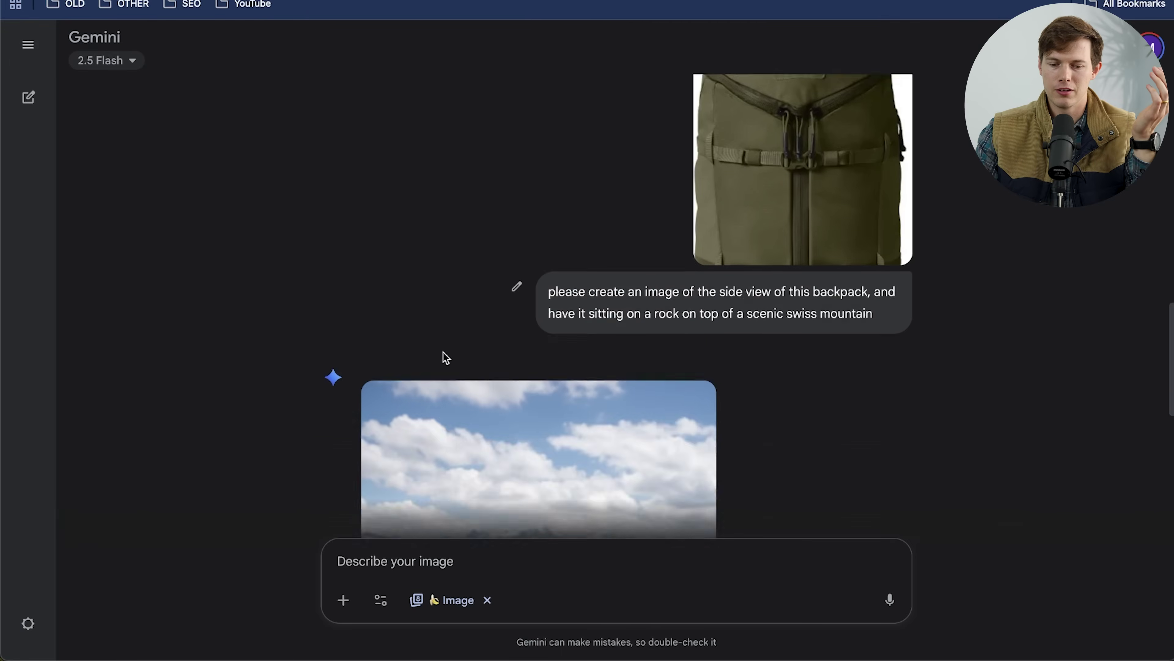
View the generated green backpack on a rock with snowy mountains full screen.
scroll(444, 356, "down", 5)
left_click(555, 332)
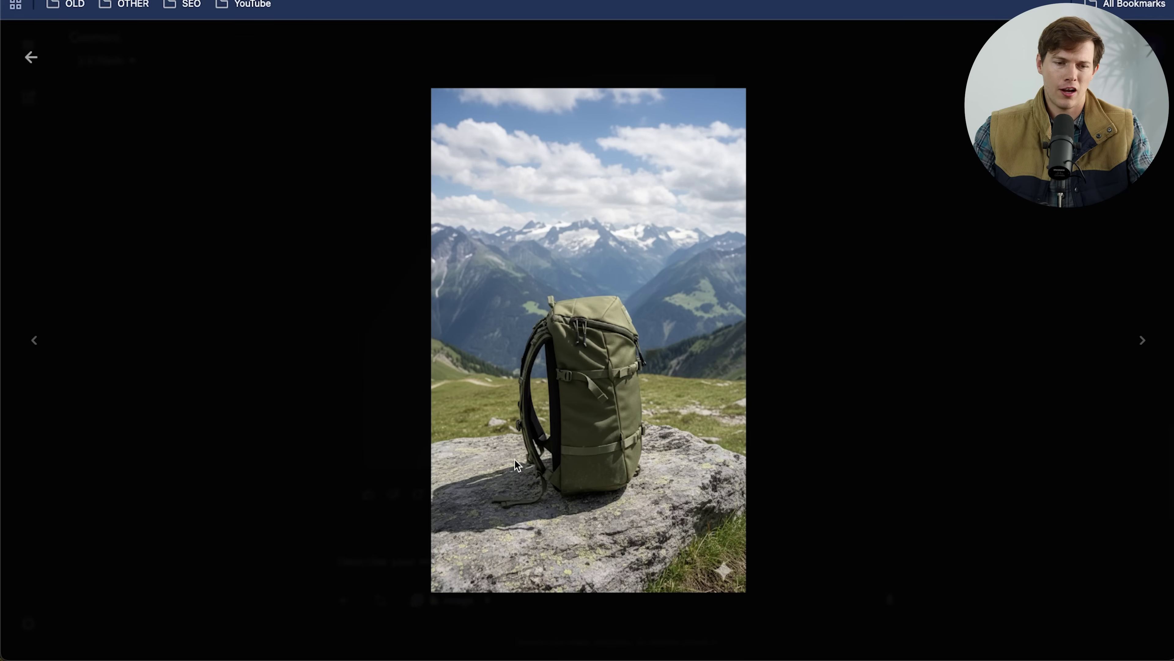
left_click(31, 58)
Attach the sloth photo and send 'please create a side view image of this sloth'.
key("super+Tab")
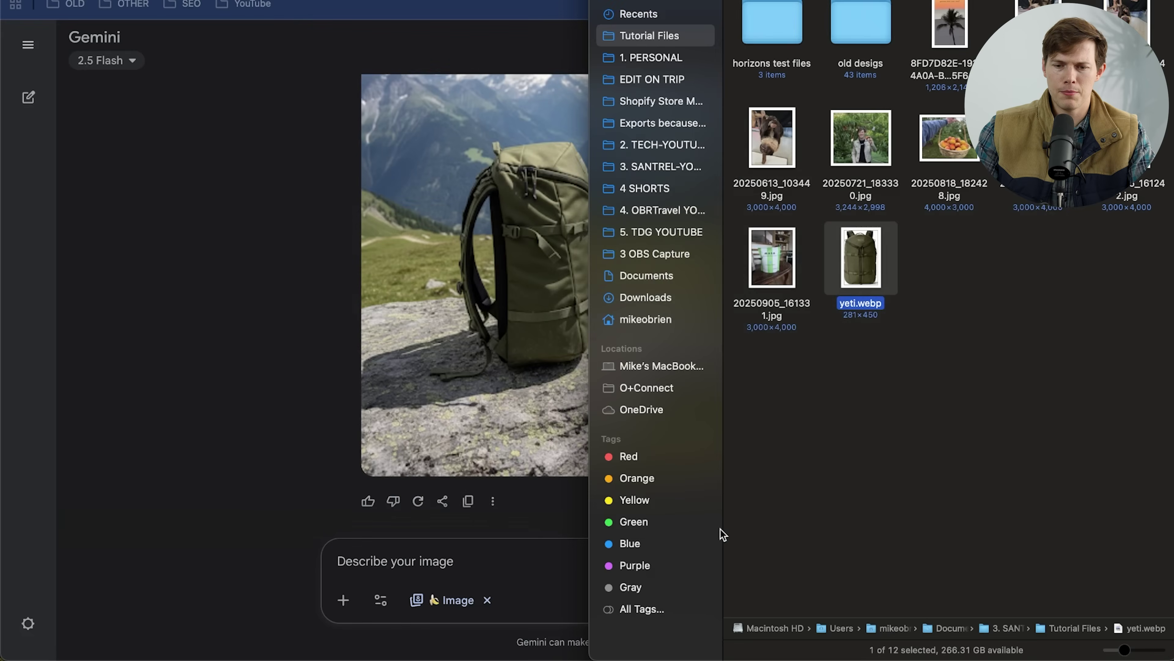
left_click(997, 246)
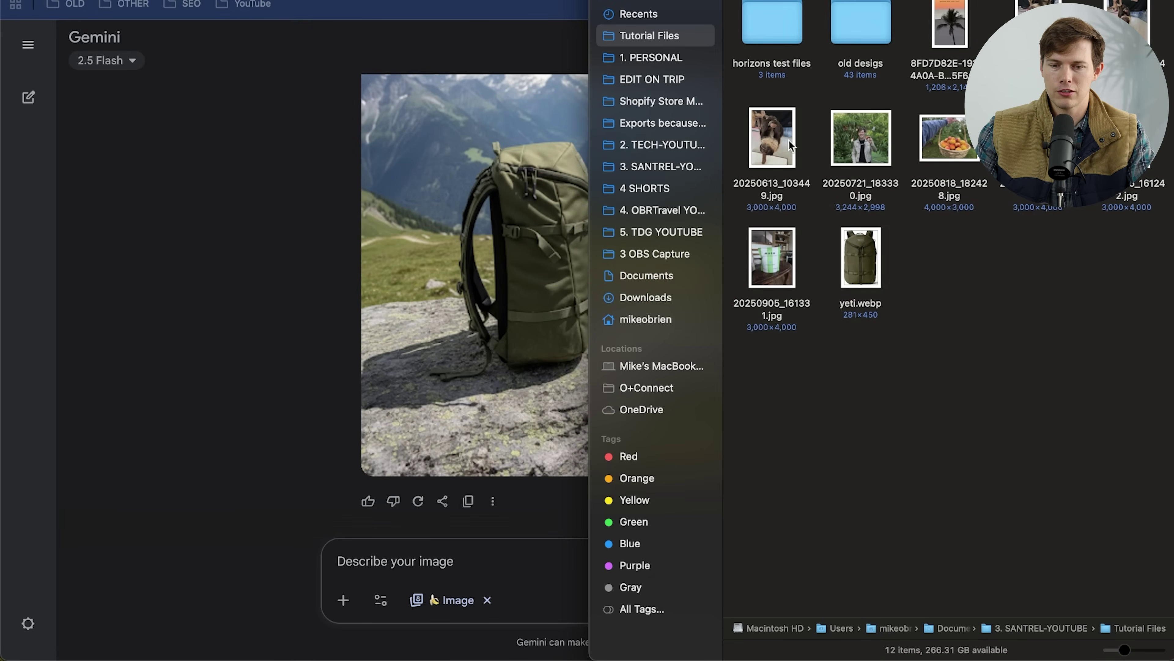
left_click_drag(789, 141, 394, 532)
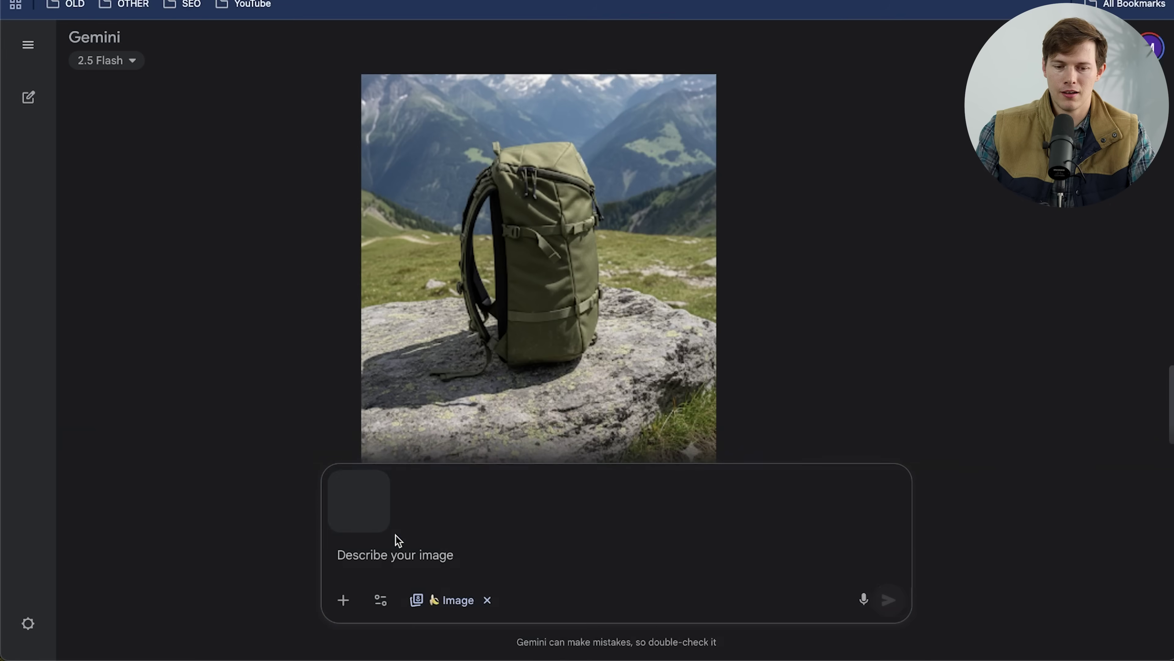
type("please create a side view image of this sloth")
key("Return")
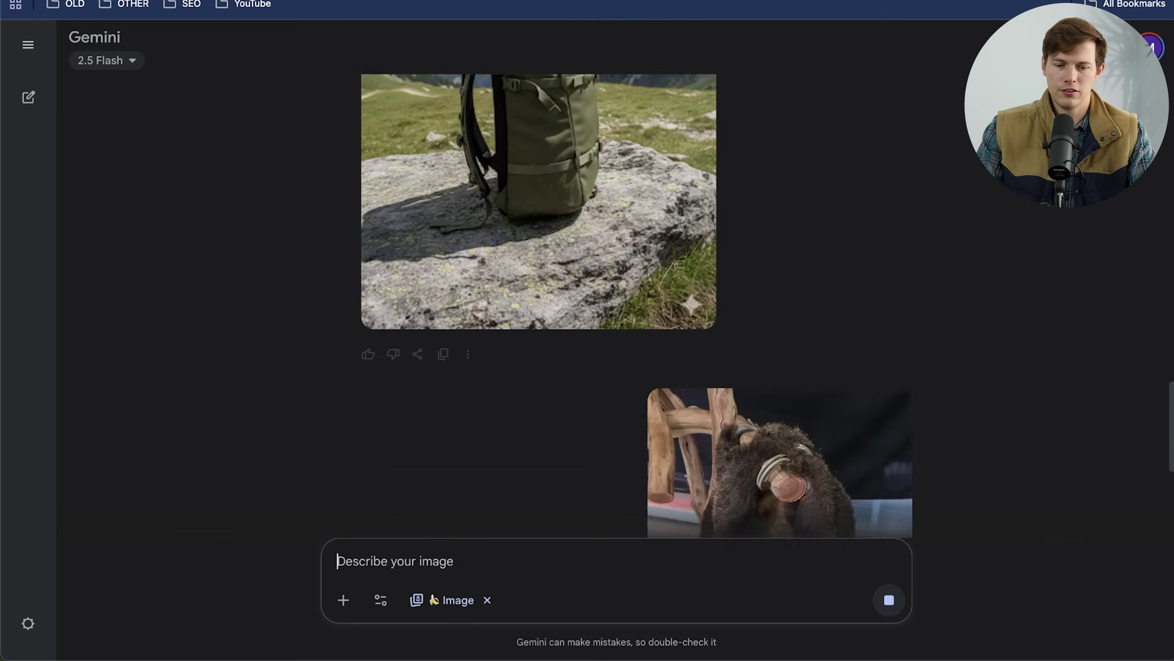
Compare the uploaded sloth photo with the generated side view, then scroll to the result.
left_click(848, 319)
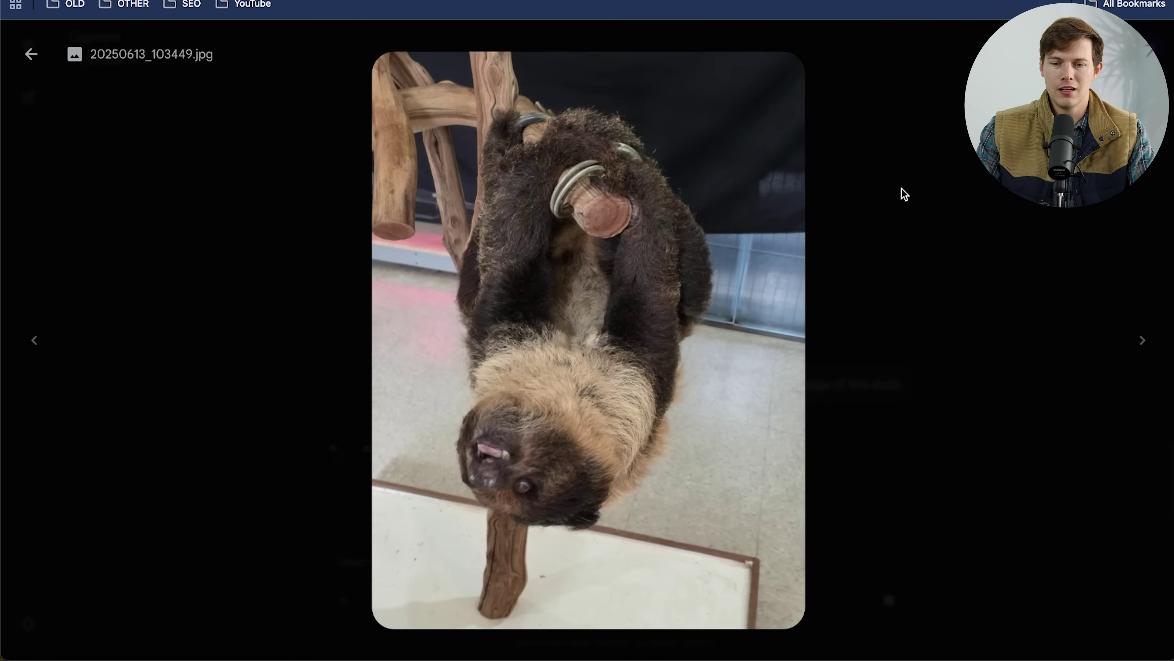
left_click(31, 54)
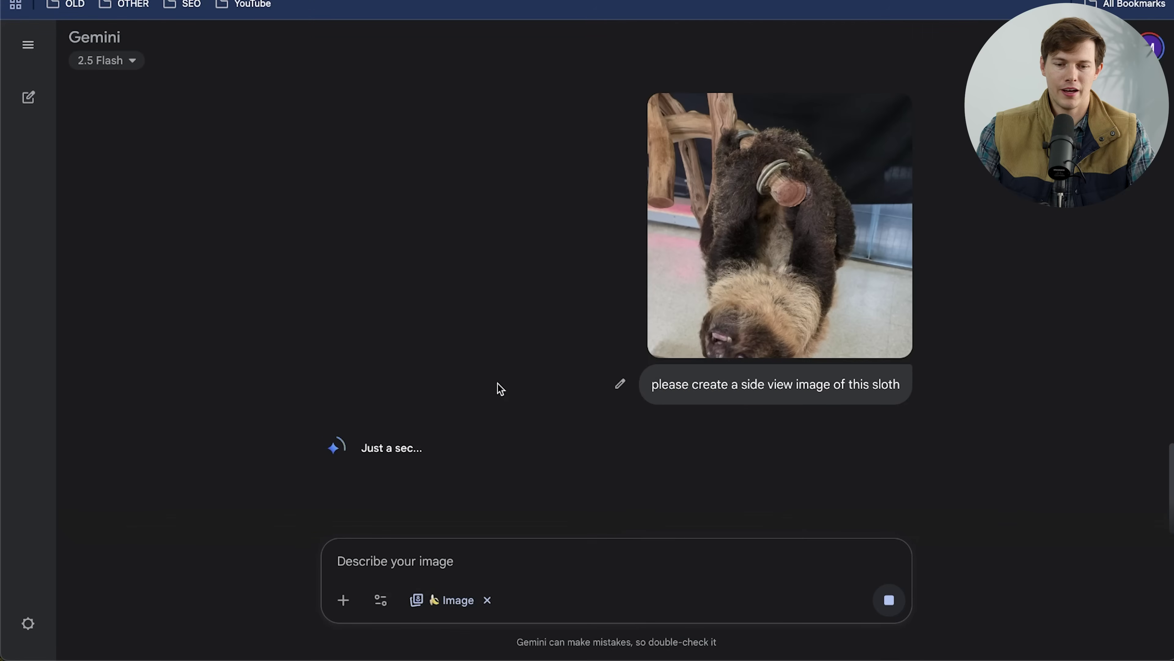
scroll(551, 372, "up", 10)
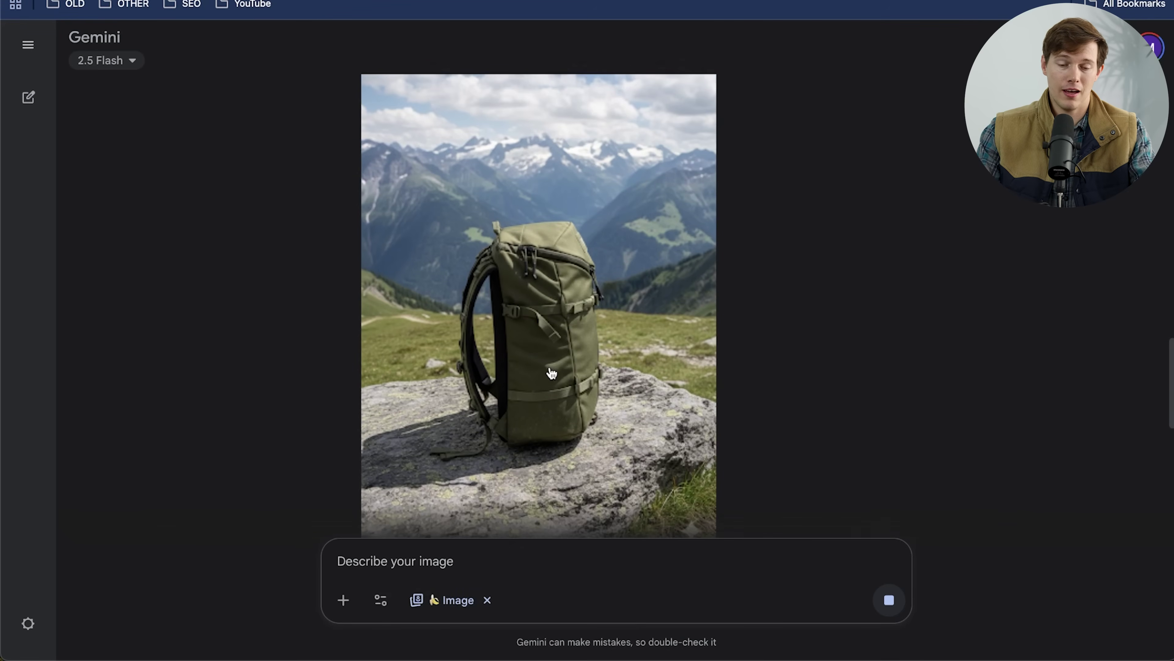
scroll(551, 373, "down", 10)
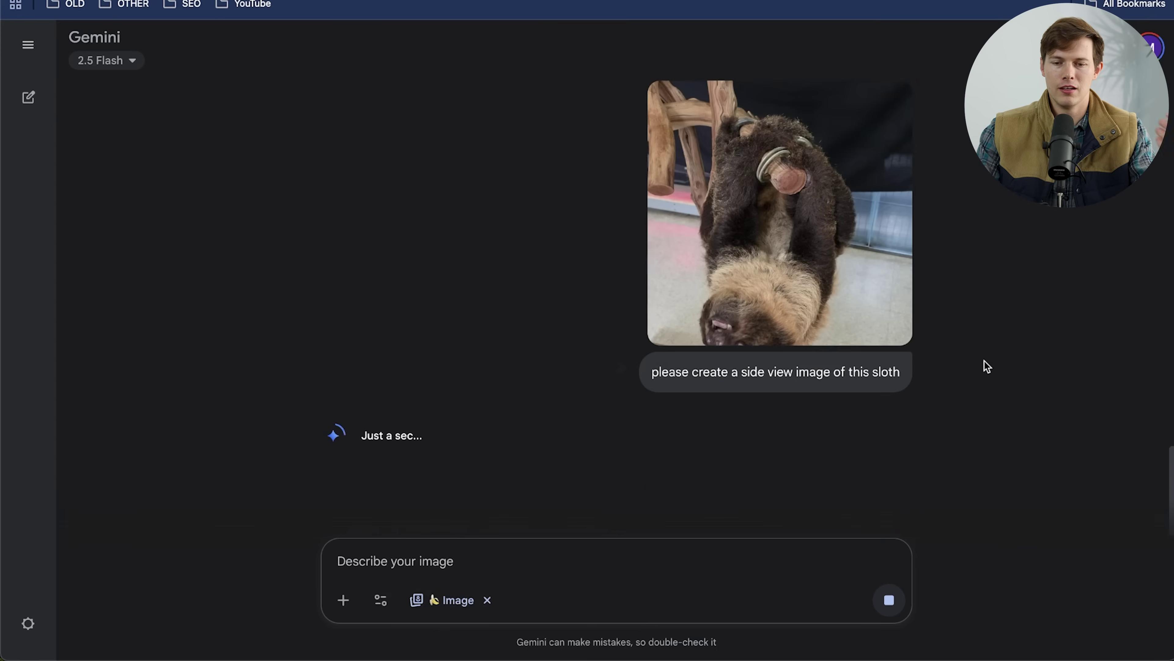
left_click(832, 324)
left_click(31, 54)
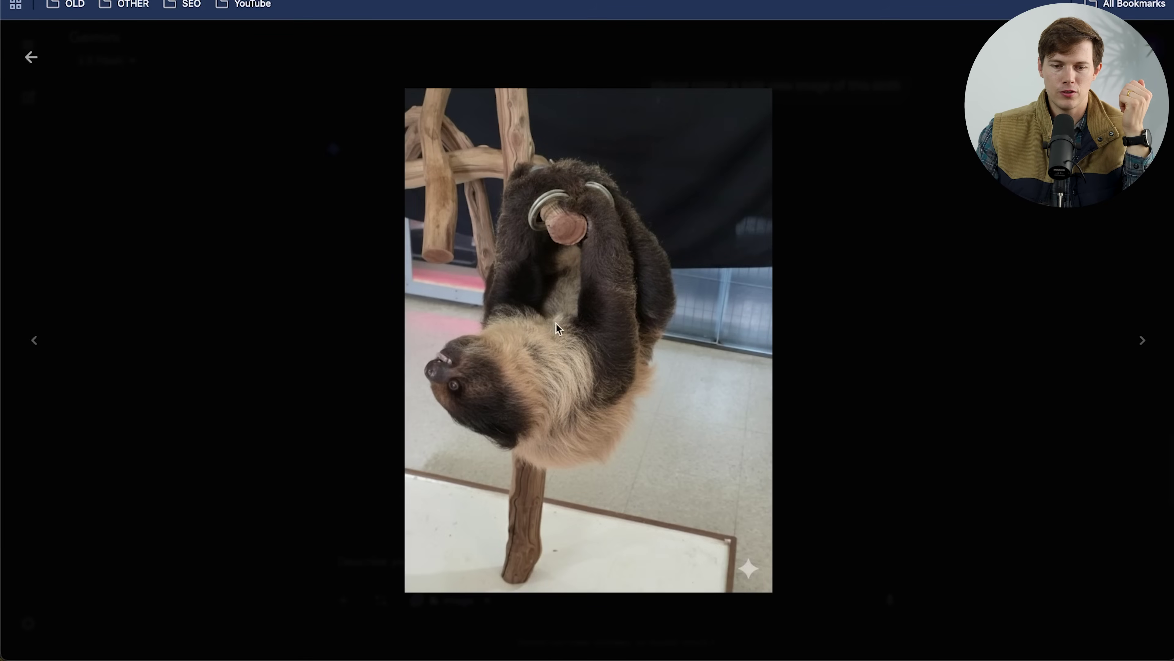
left_click(30, 56)
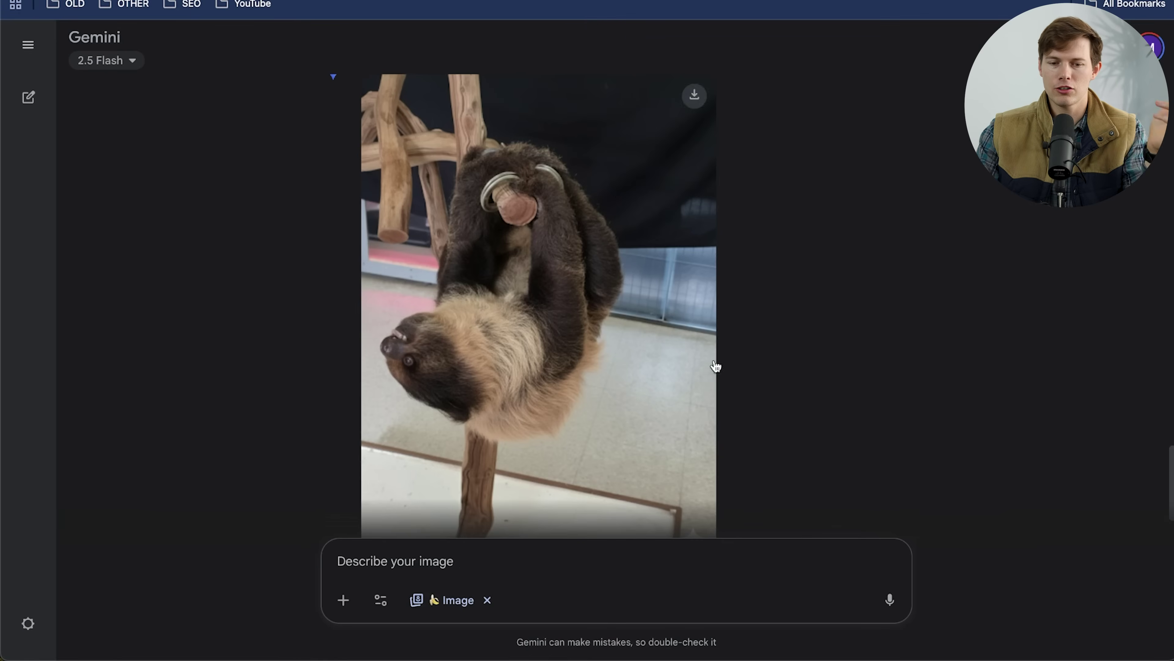
scroll(806, 380, "down", 3)
scroll(807, 380, "down", 1)
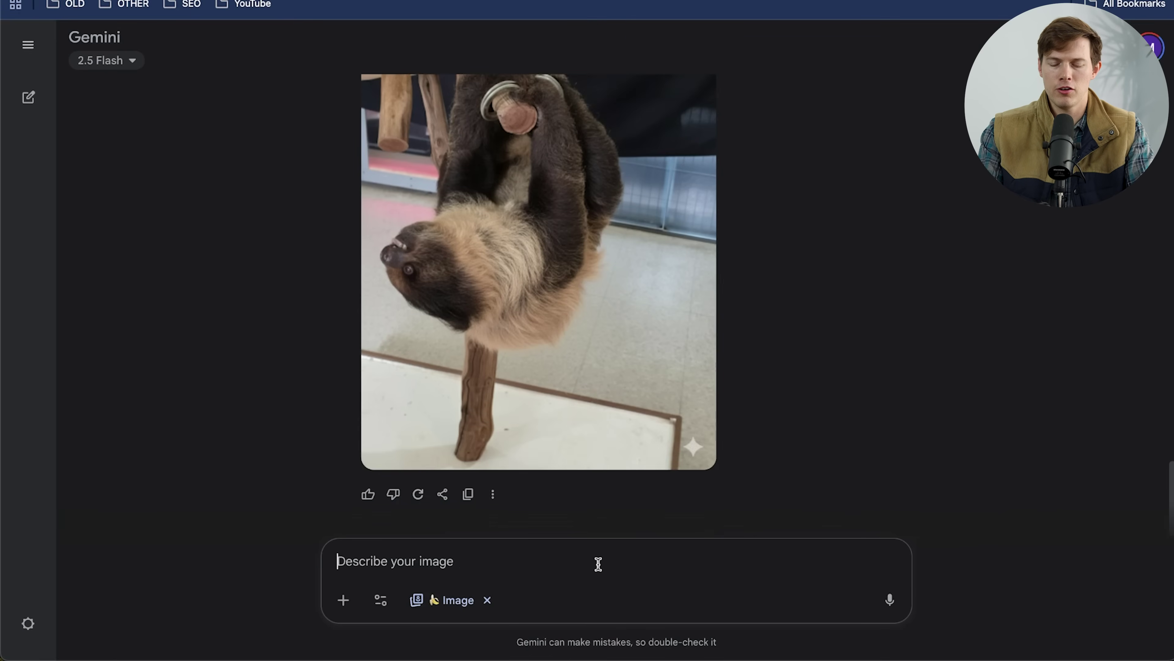
type("n")
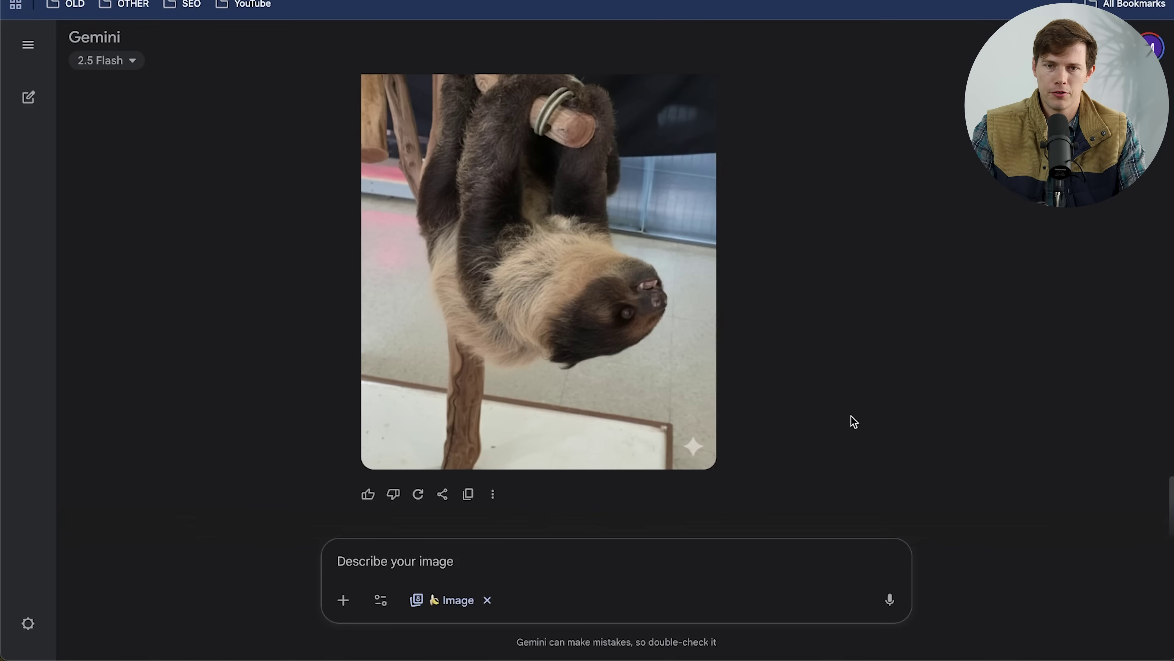
Switch over to the Tutorial Files folder in Finder.
key("super+Tab")
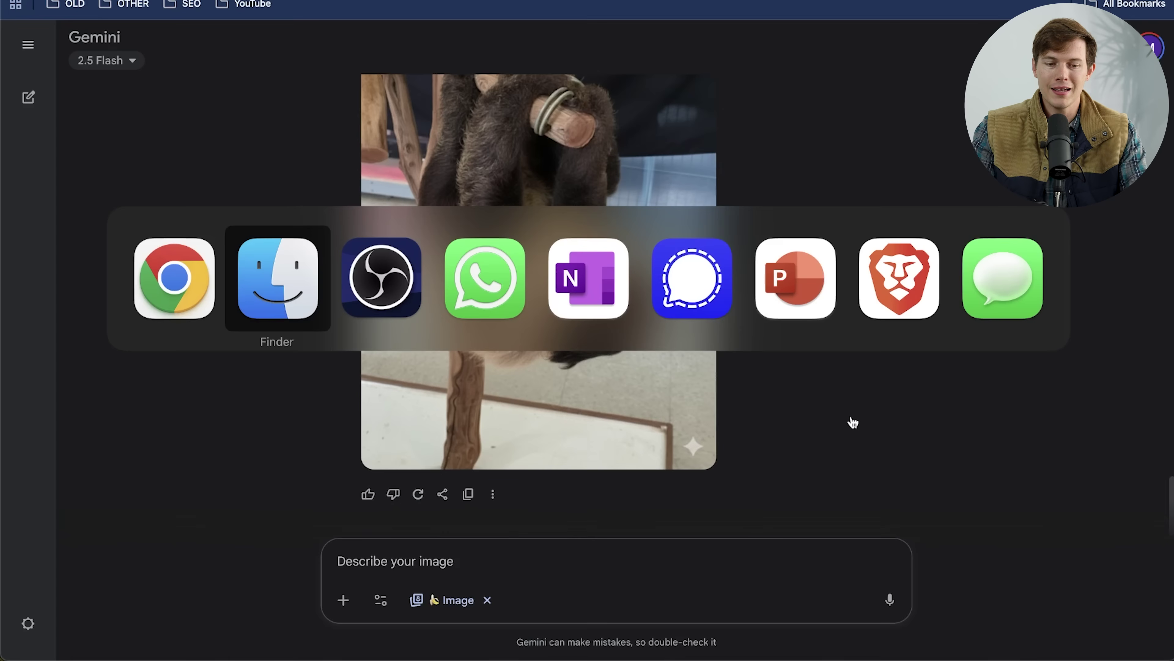
Select the seven photos, including 20250818_182428.jpg, 20250905_161331.jpg and yeti.webp, for the beach-scene prompt.
key("Right")
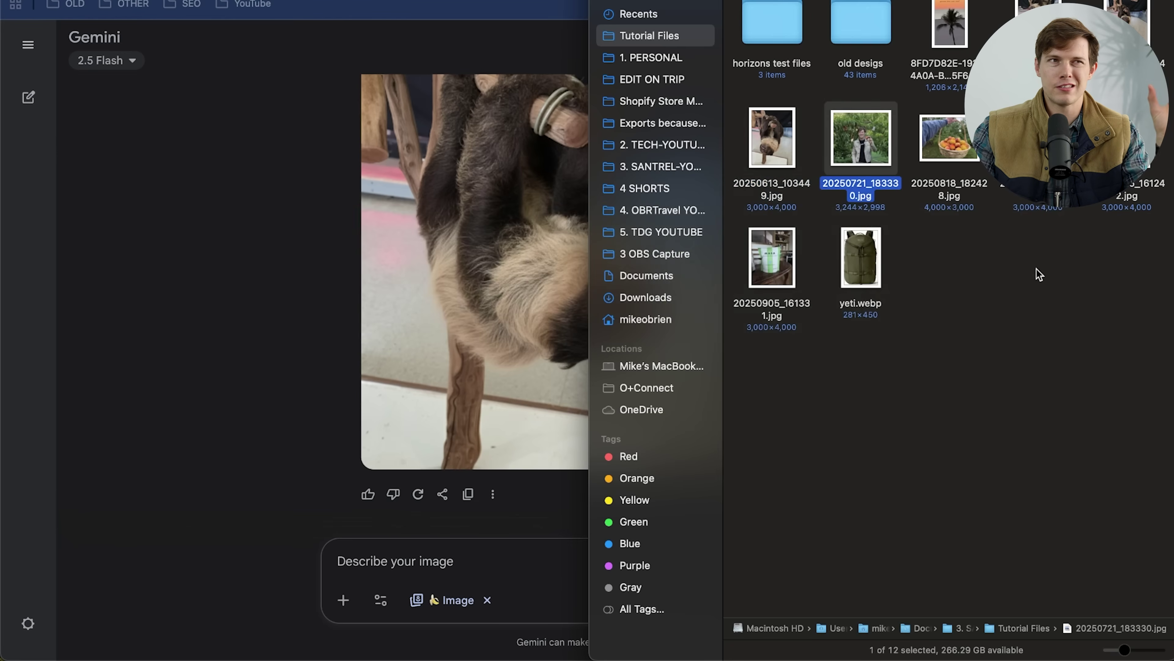
key("Right")
key("Right")
key("Right")
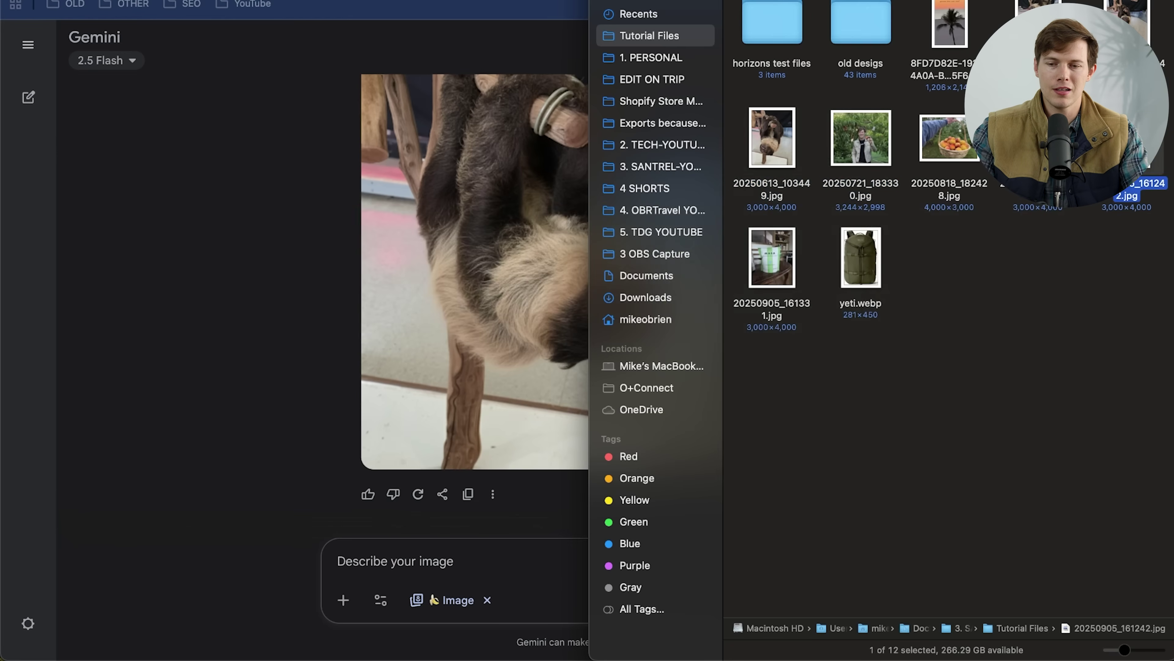
key("shift+Left")
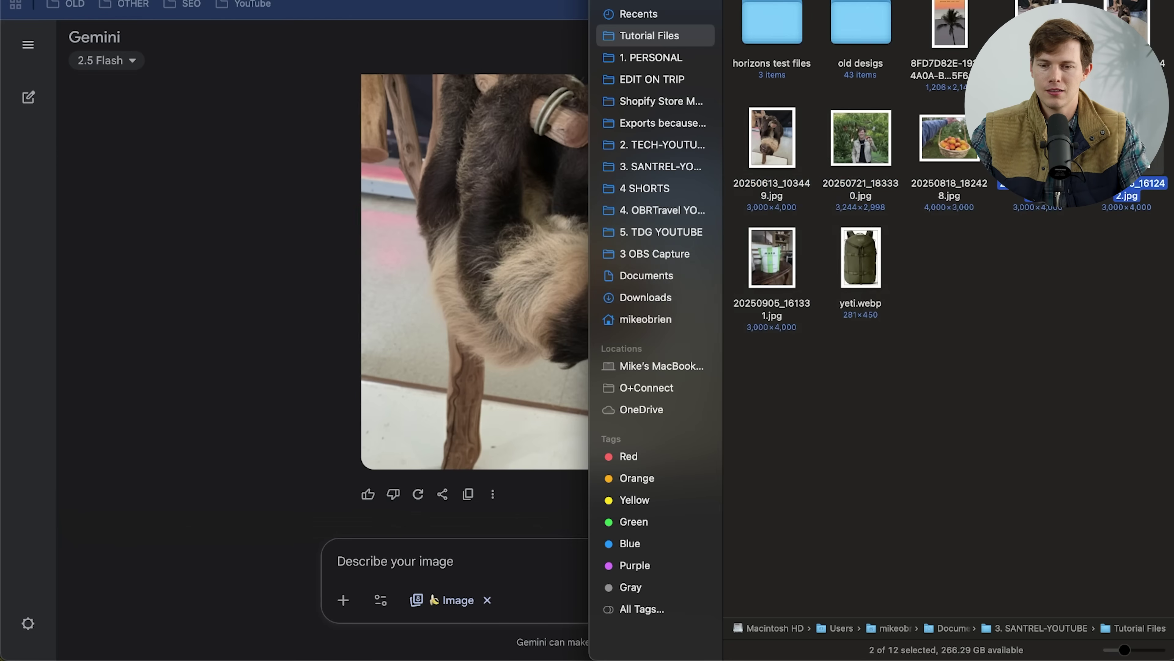
left_click(949, 162, "super")
left_click(789, 282, "super")
left_click(875, 272, "super")
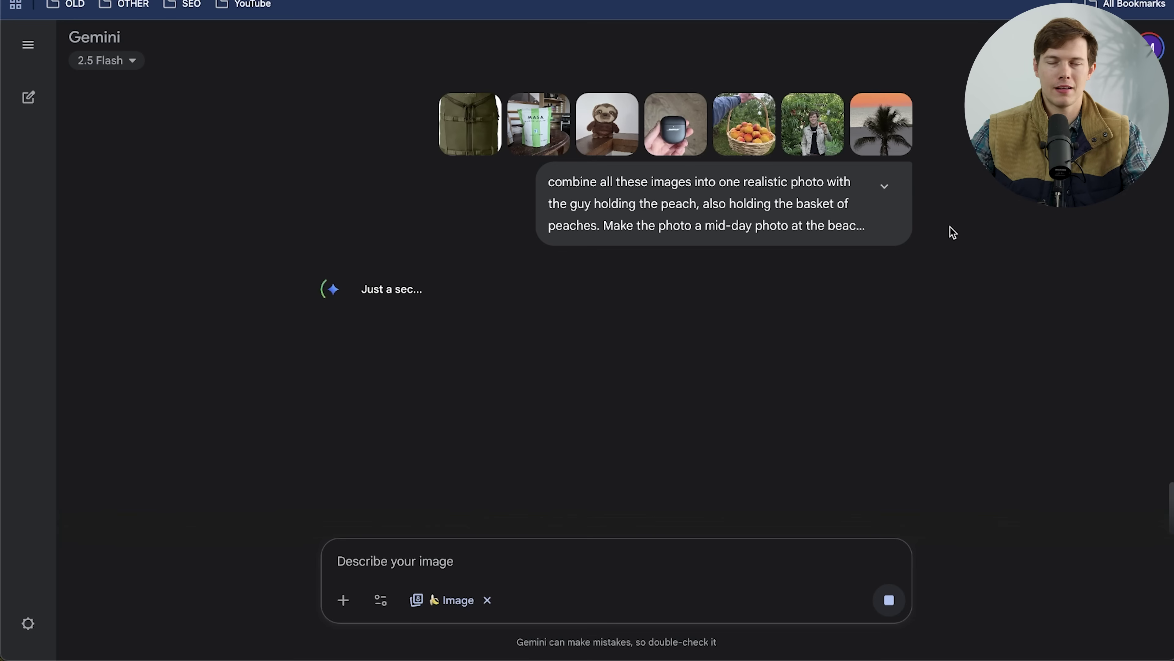
left_click(884, 186)
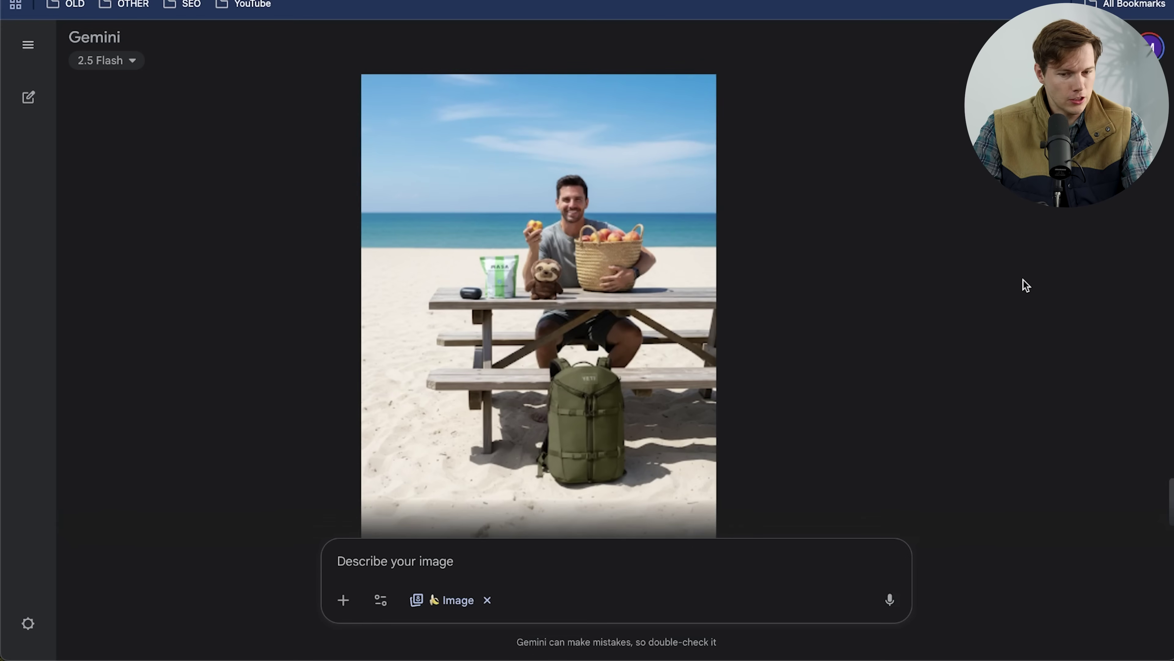
scroll(1023, 279, "up", 5)
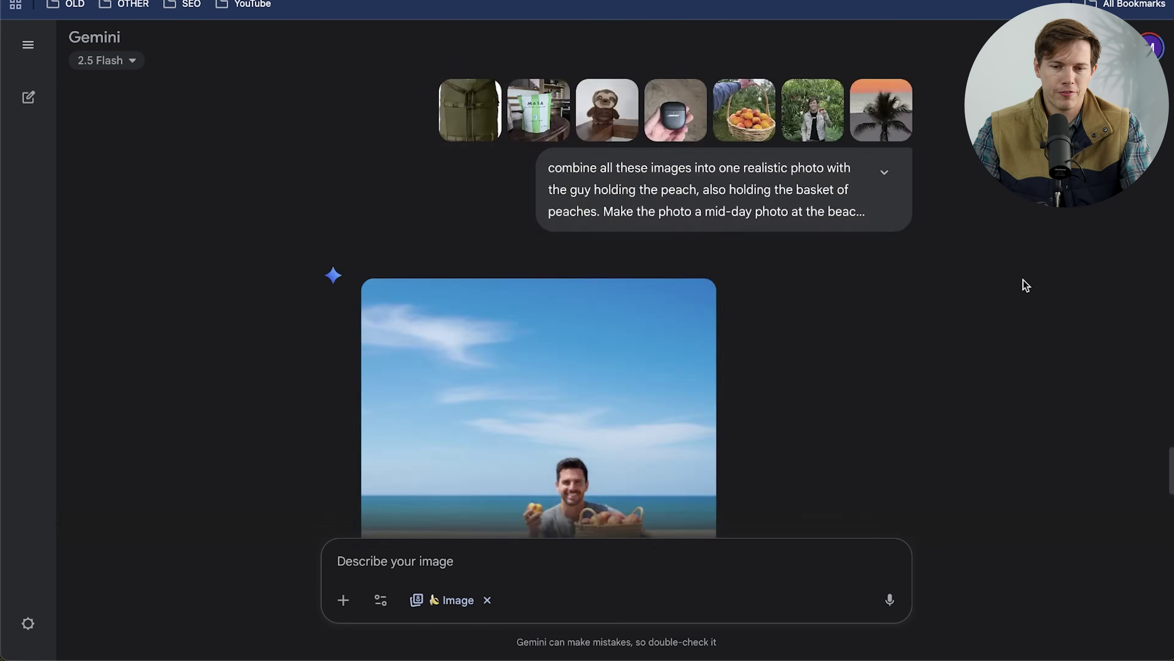
scroll(1023, 280, "up", 6)
scroll(787, 341, "down", 3)
scroll(733, 411, "down", 3)
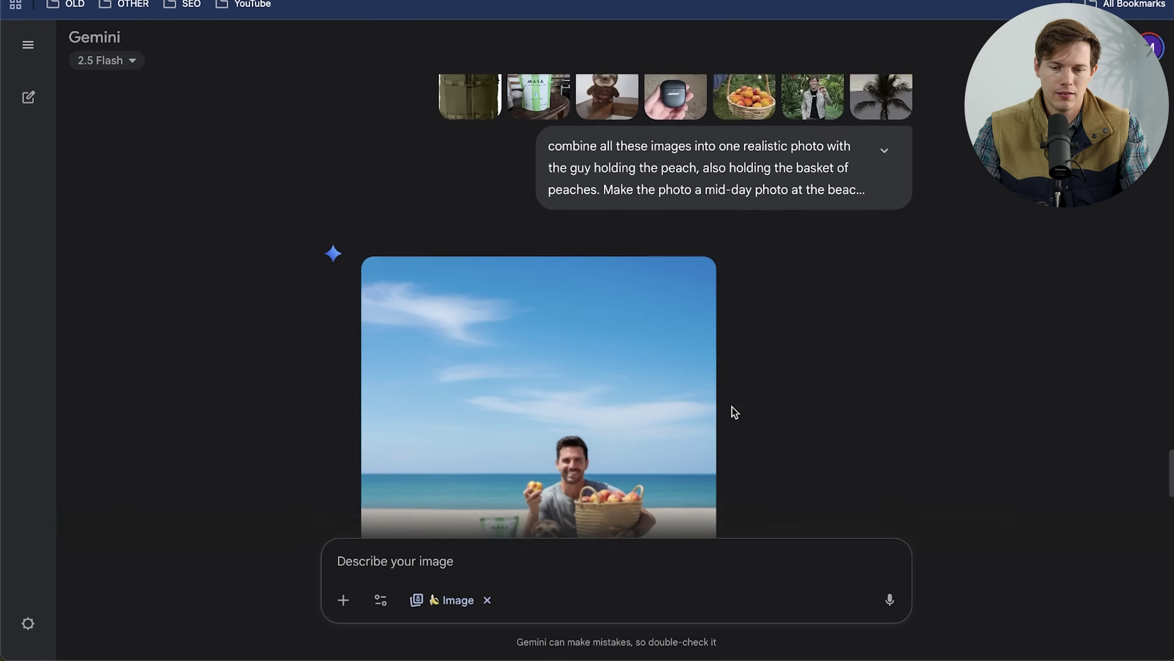
left_click(640, 416)
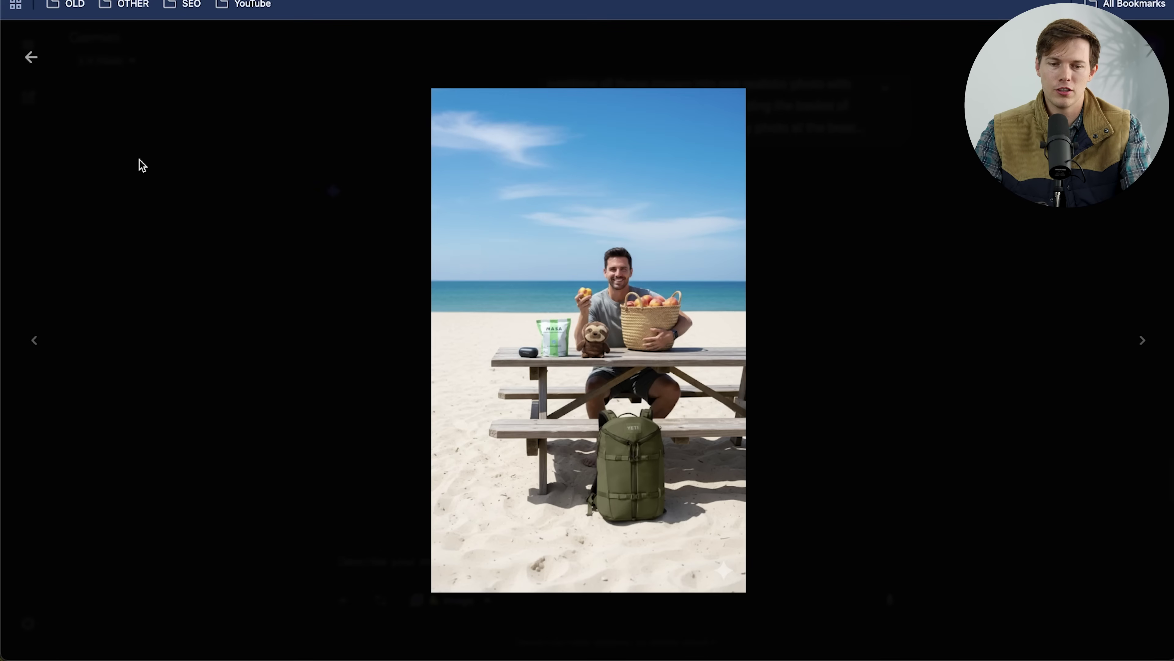
left_click(31, 58)
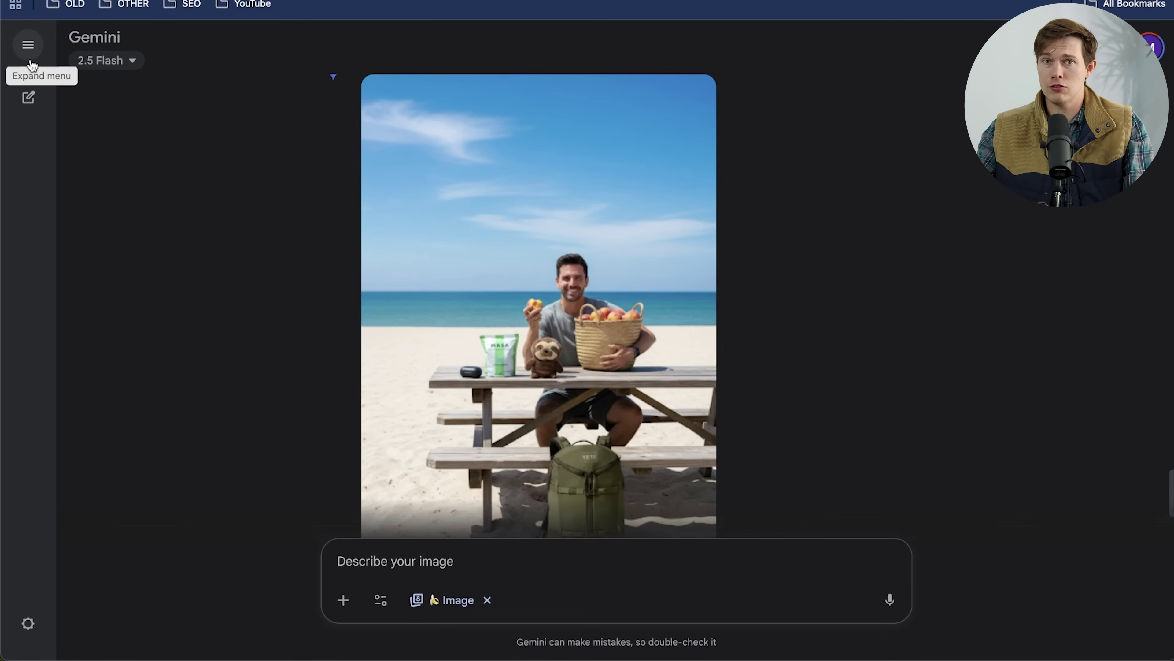
scroll(768, 261, "down", 3)
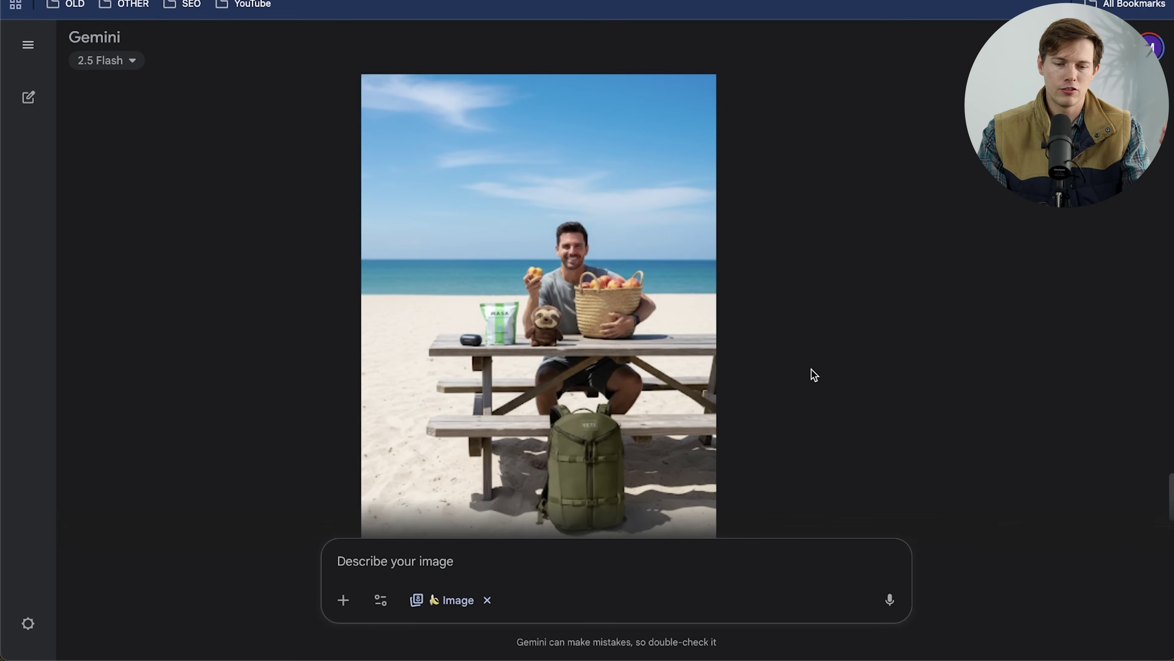
scroll(895, 474, "up", 2)
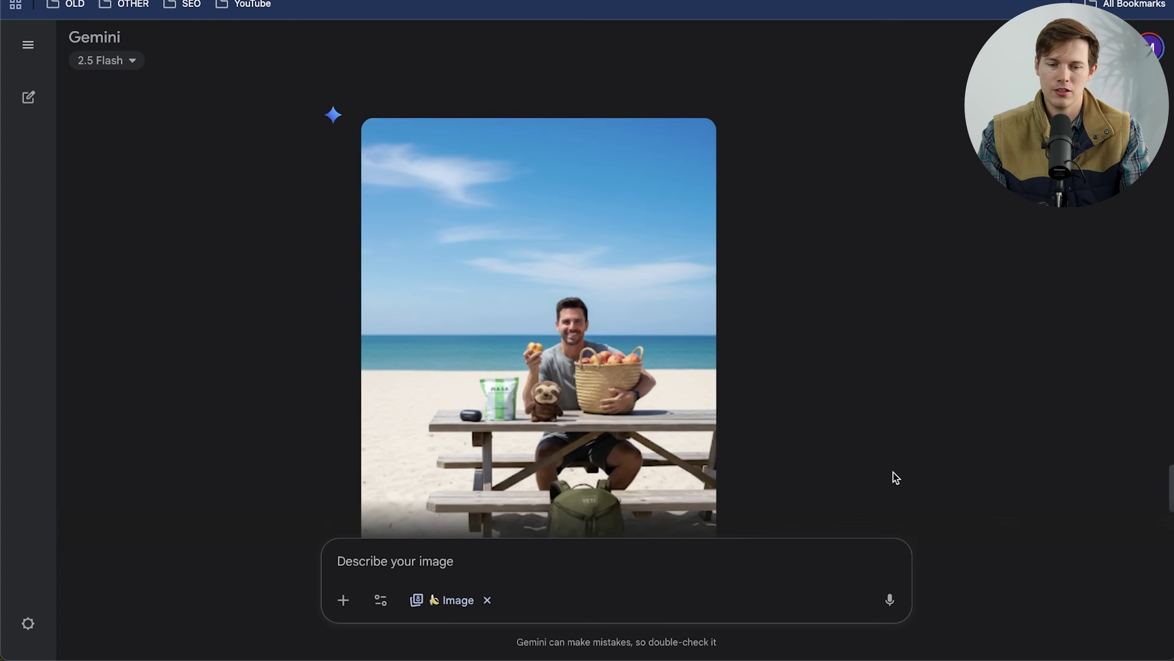
scroll(894, 472, "down", 2)
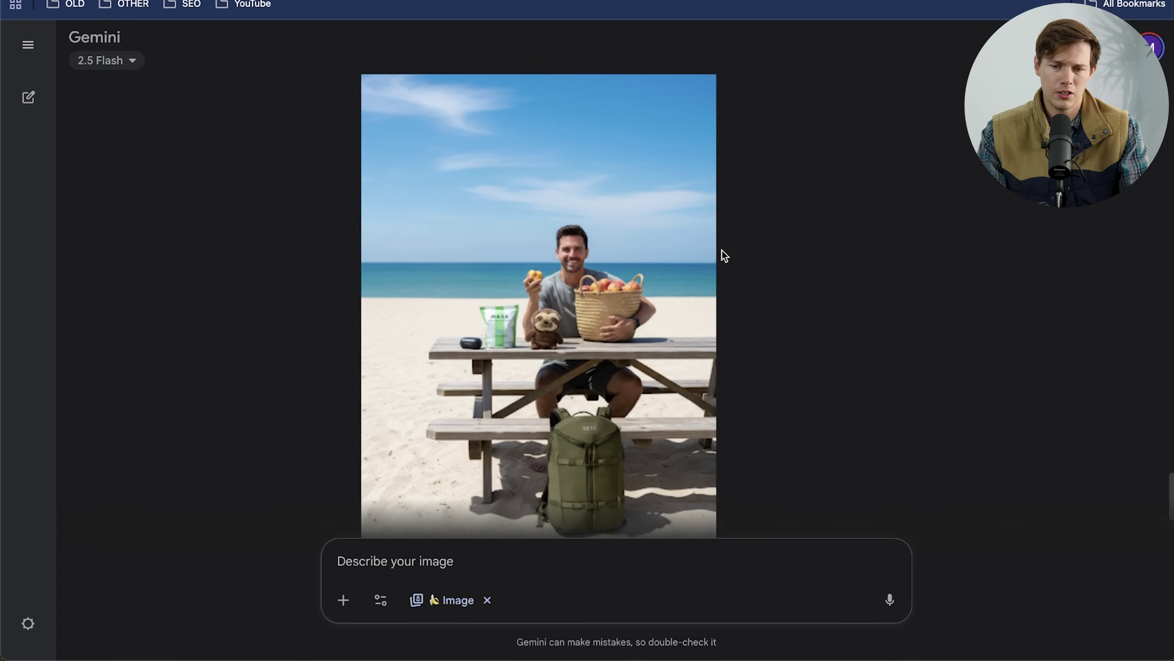
scroll(724, 256, "down", 4)
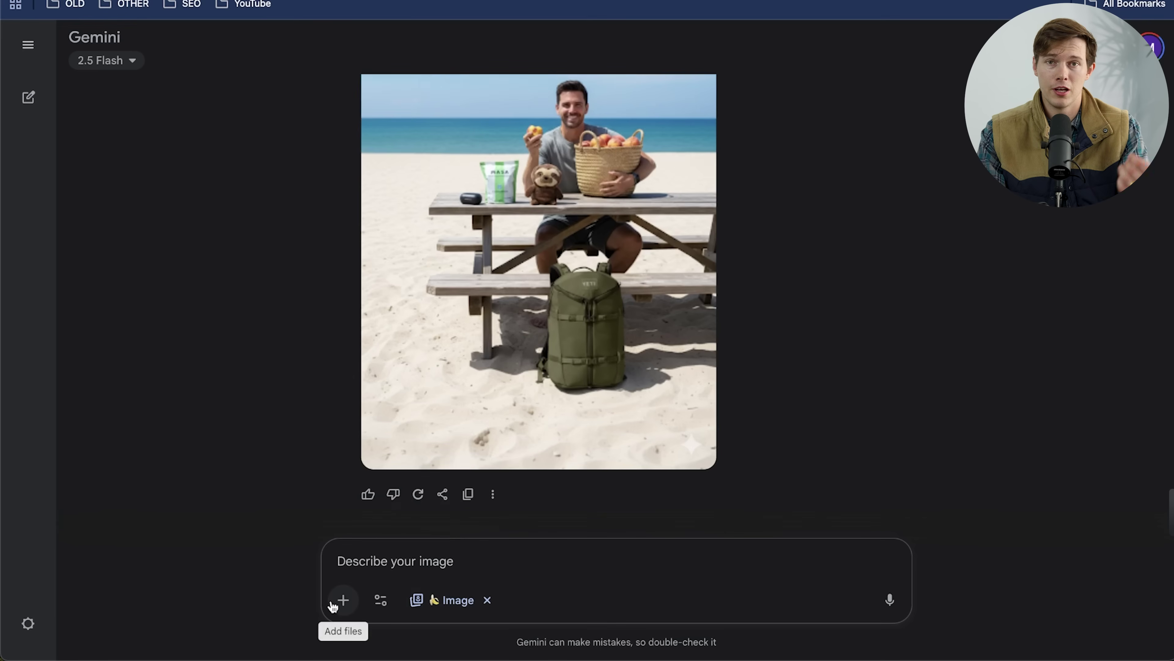
Paste the portrait photo and send 'make the photo warmer and add a mustache'.
key("ctrl+v")
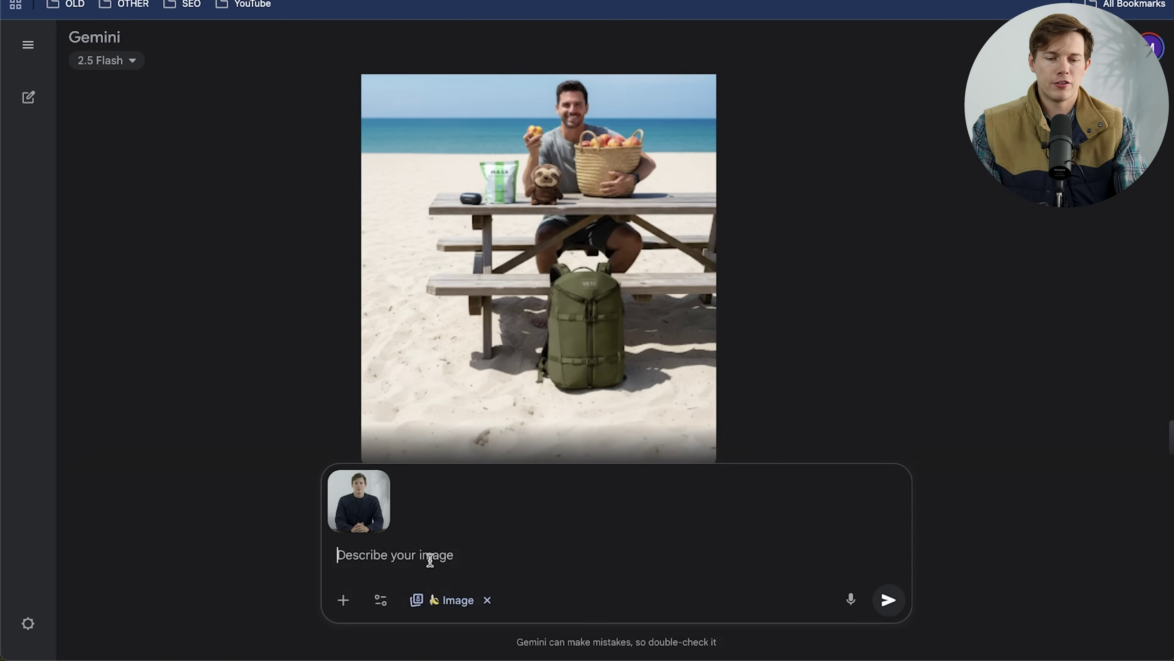
type("make the ")
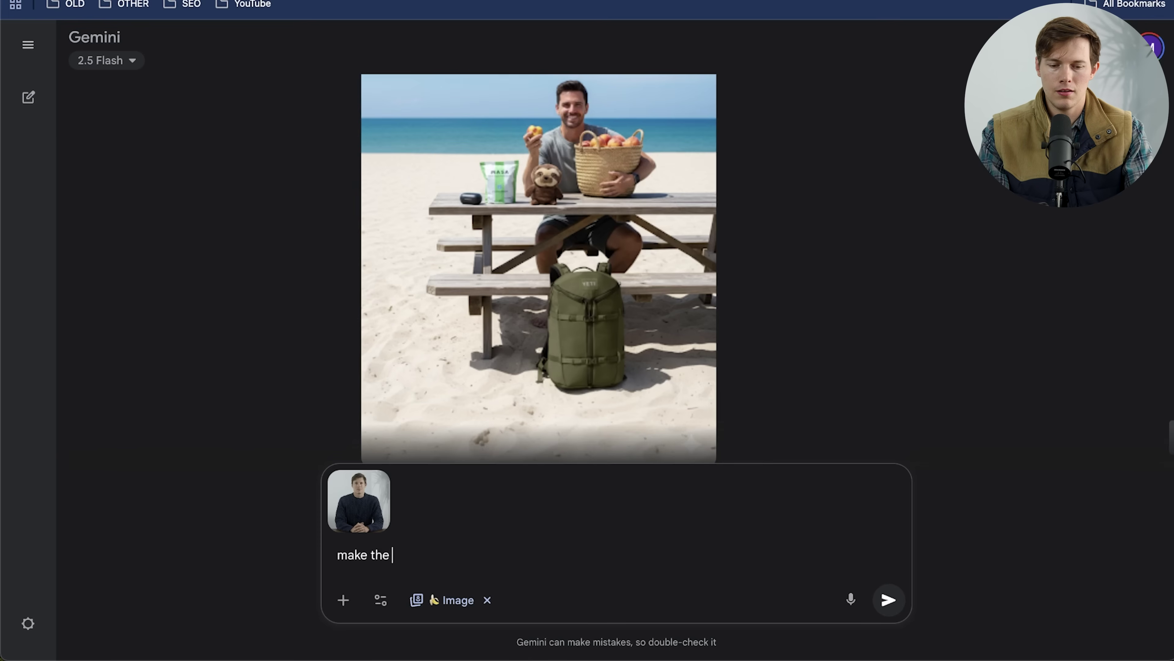
type("photo")
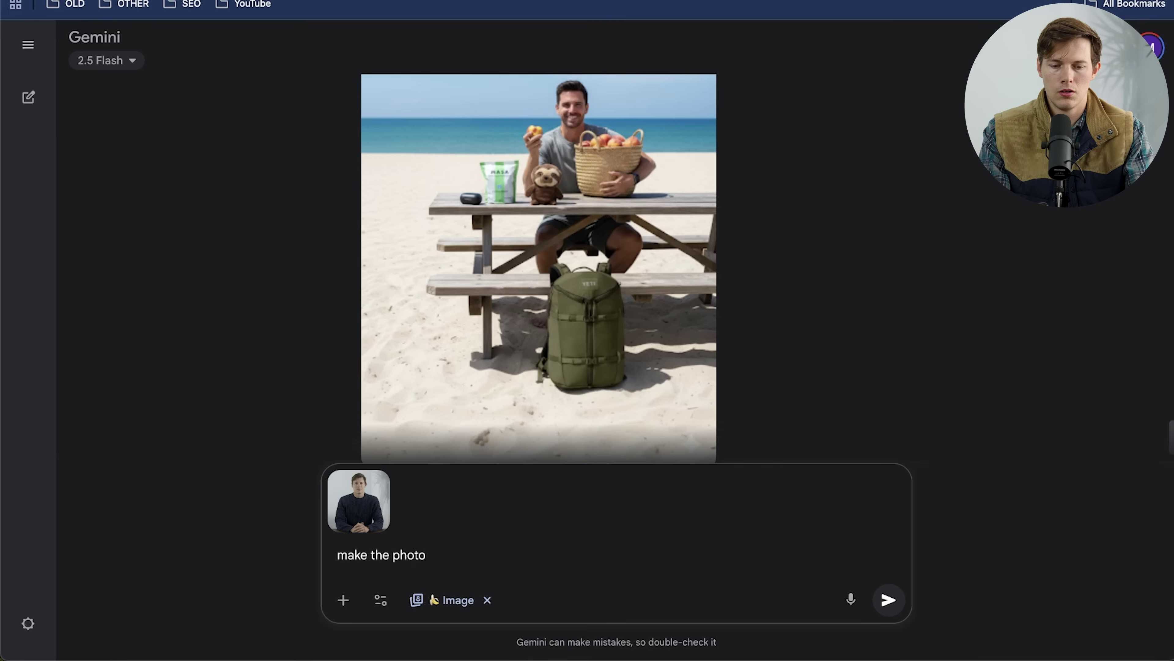
type(" warmer and")
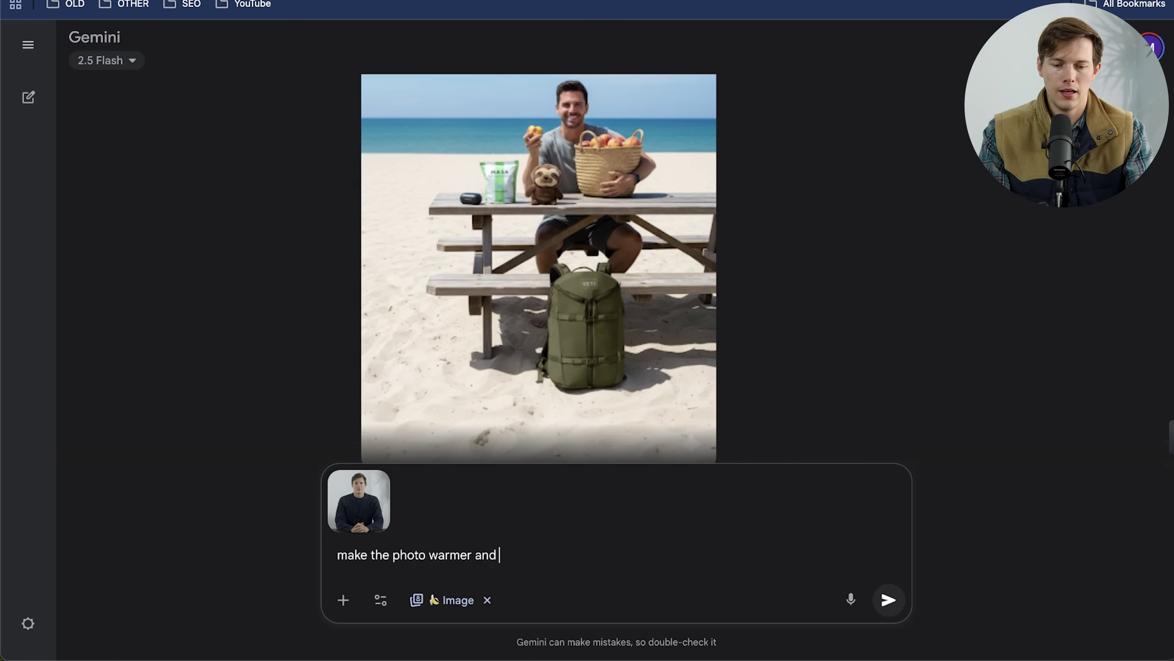
type(" add a mustache")
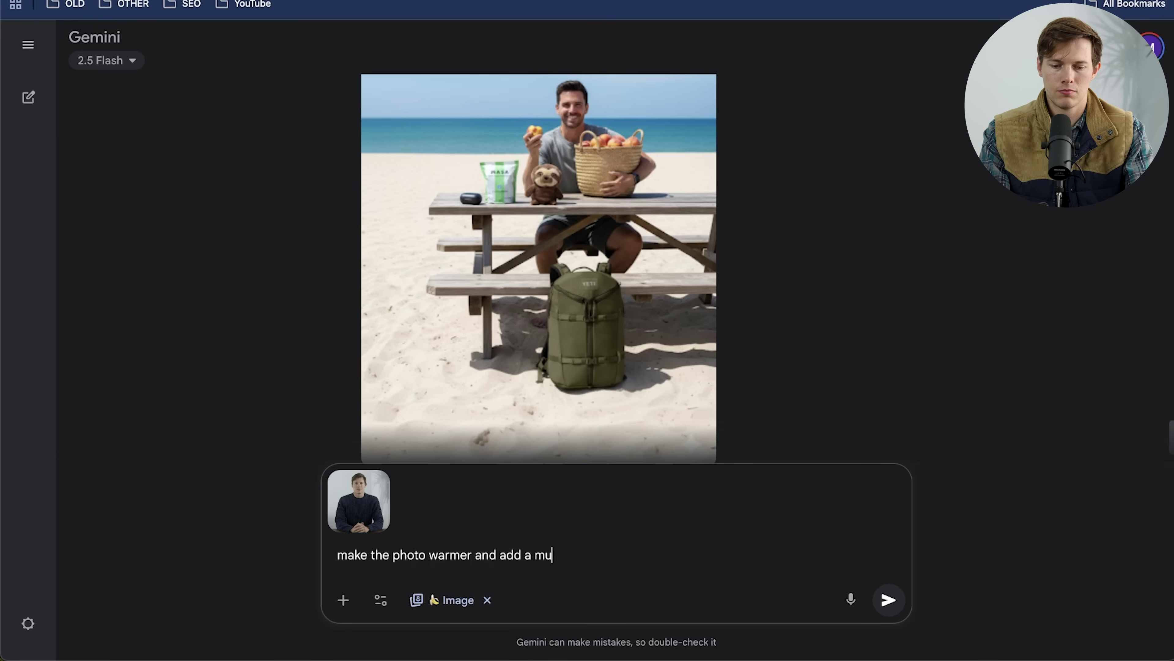
key("Return")
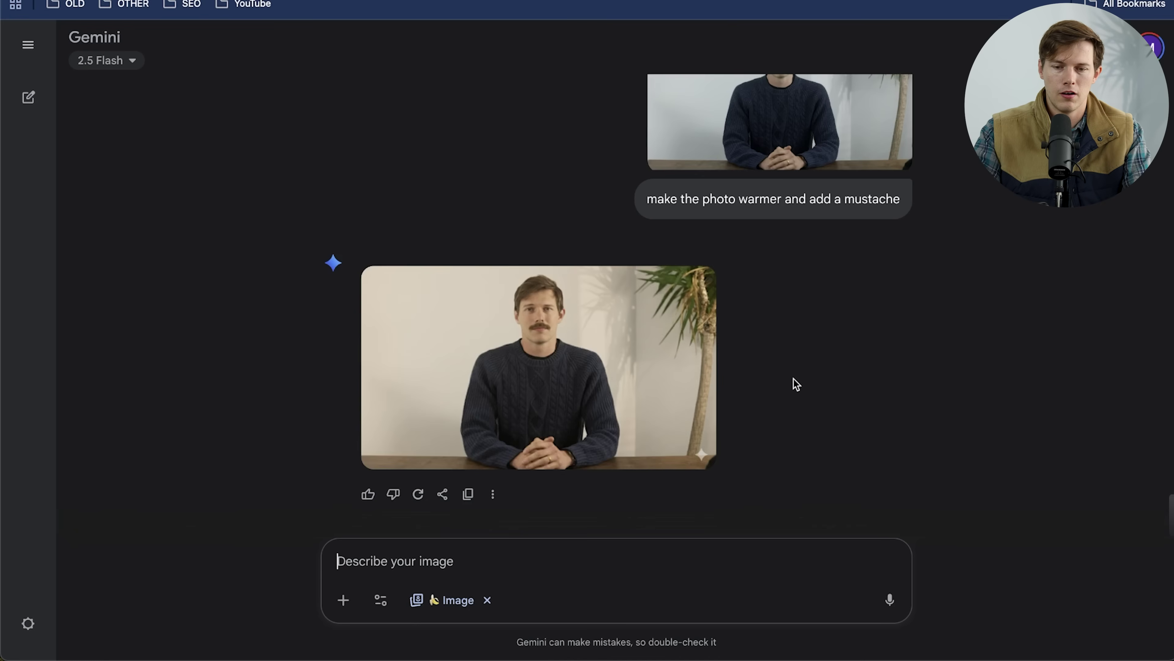
scroll(792, 385, "up", 2)
left_click(812, 161)
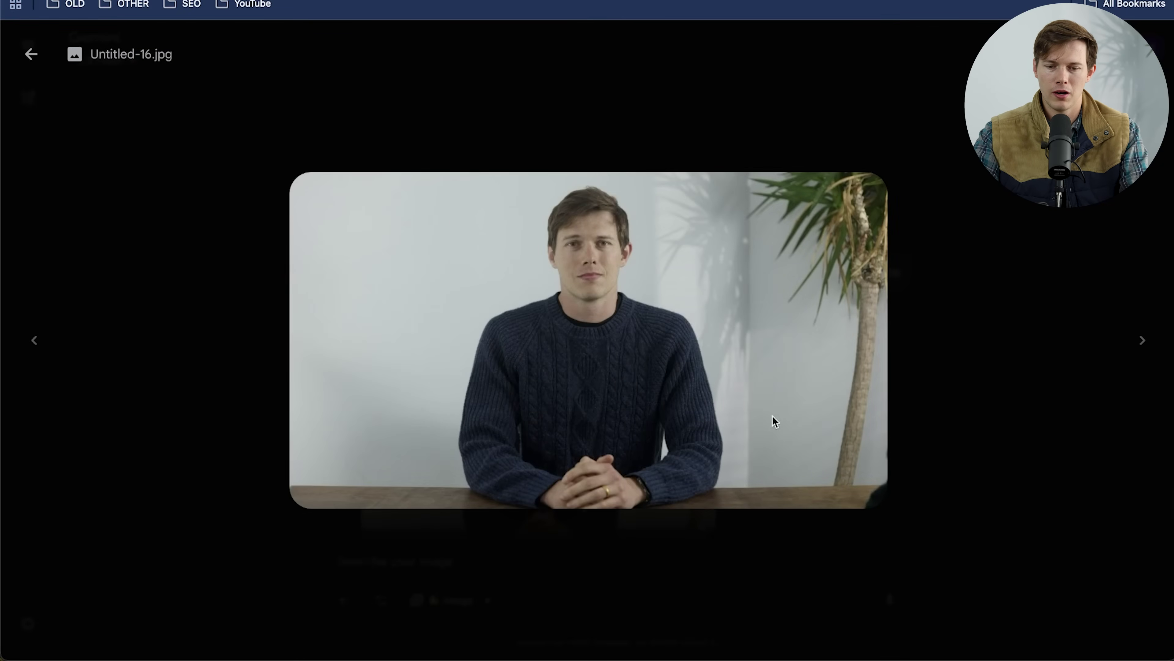
left_click(30, 53)
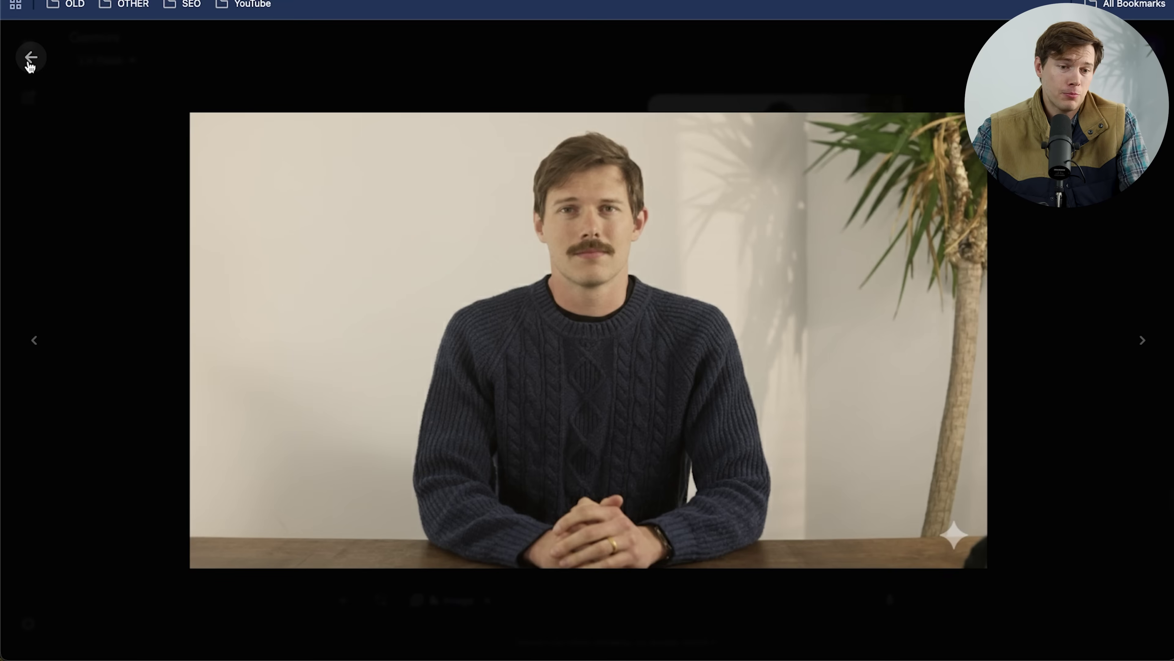
left_click(30, 66)
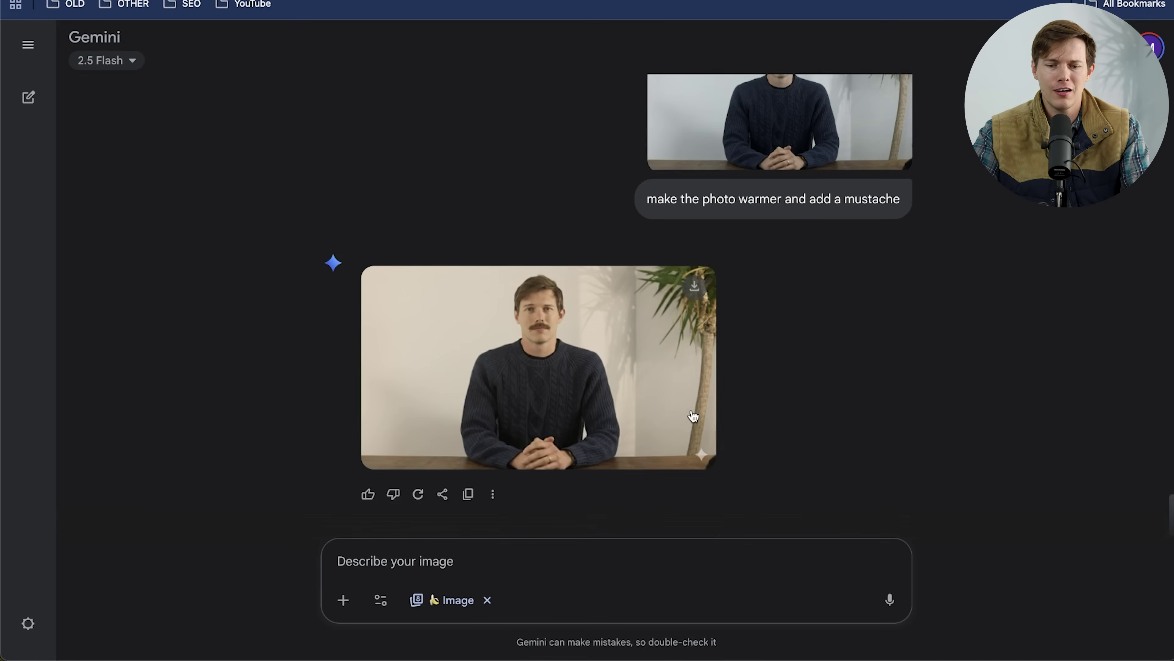
Edit the mustache prompt to append 'and put me in a diner' with 90s sitcom styling.
left_click(566, 559)
type("m")
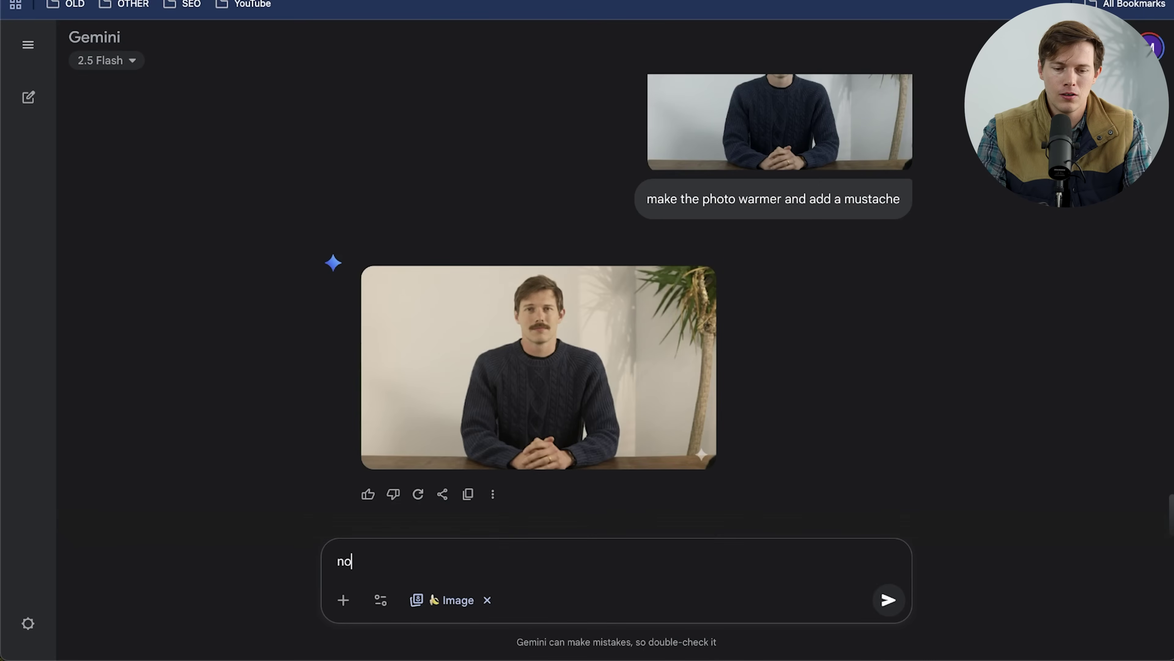
key("BackSpace")
mouse_move(786, 192)
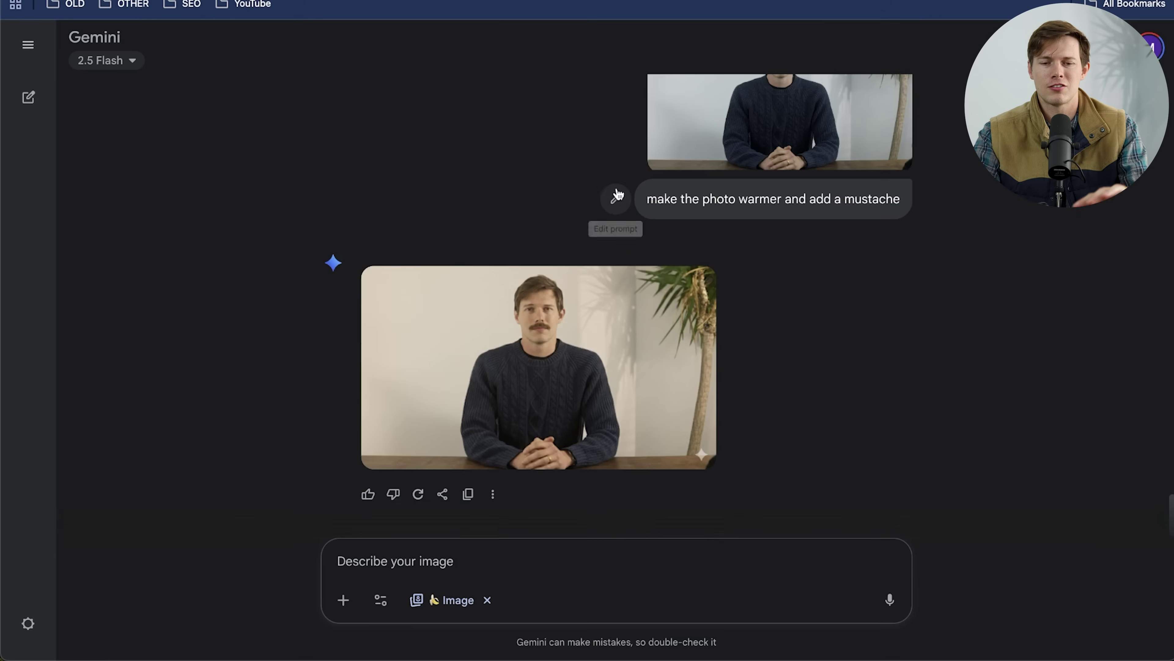
left_click(617, 200)
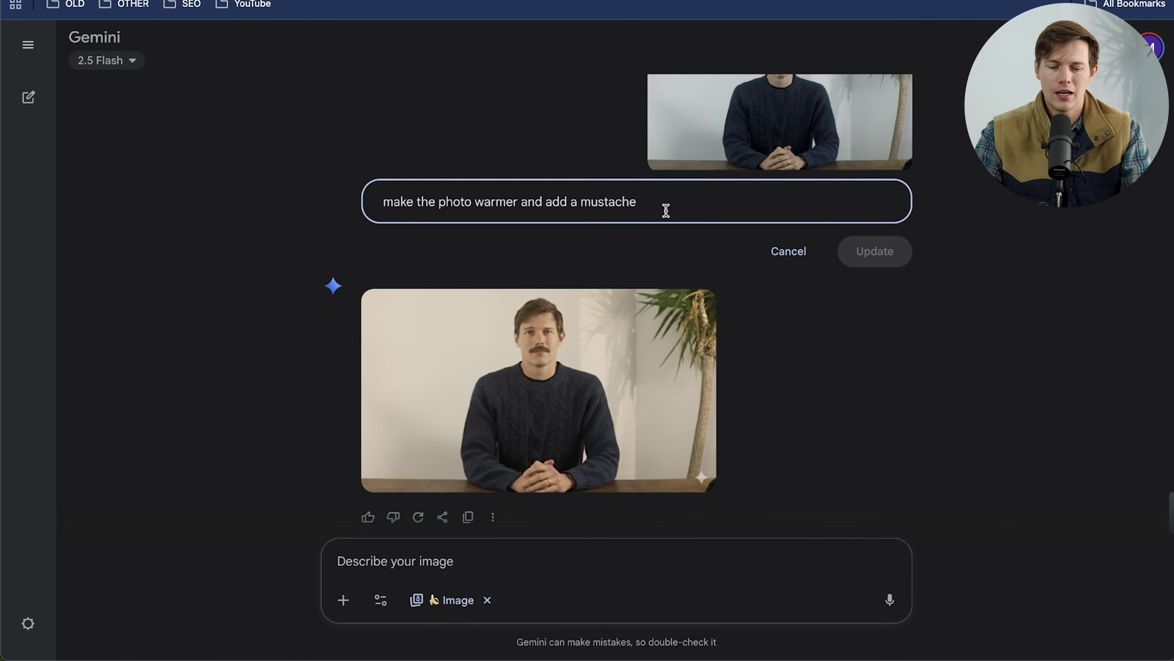
type("and put me")
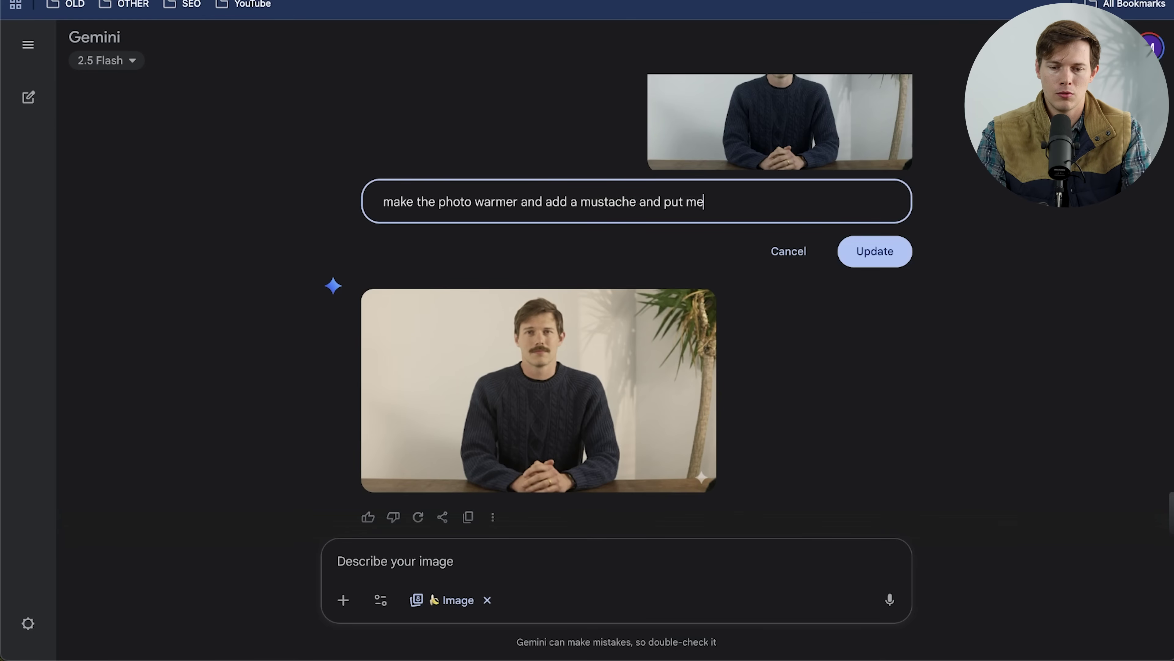
type(" in a diner")
left_click(875, 251)
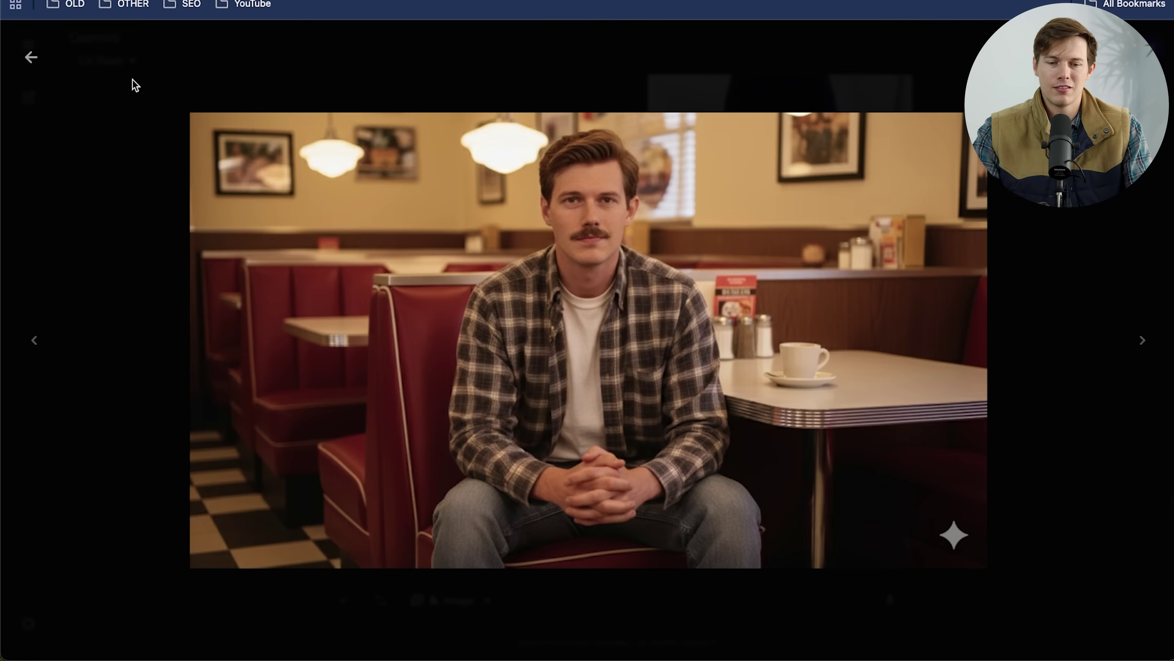
Inspect the generated diner image full size, then open markup tools on the London map screenshot.
left_click(39, 65)
scroll(779, 377, "up", 3)
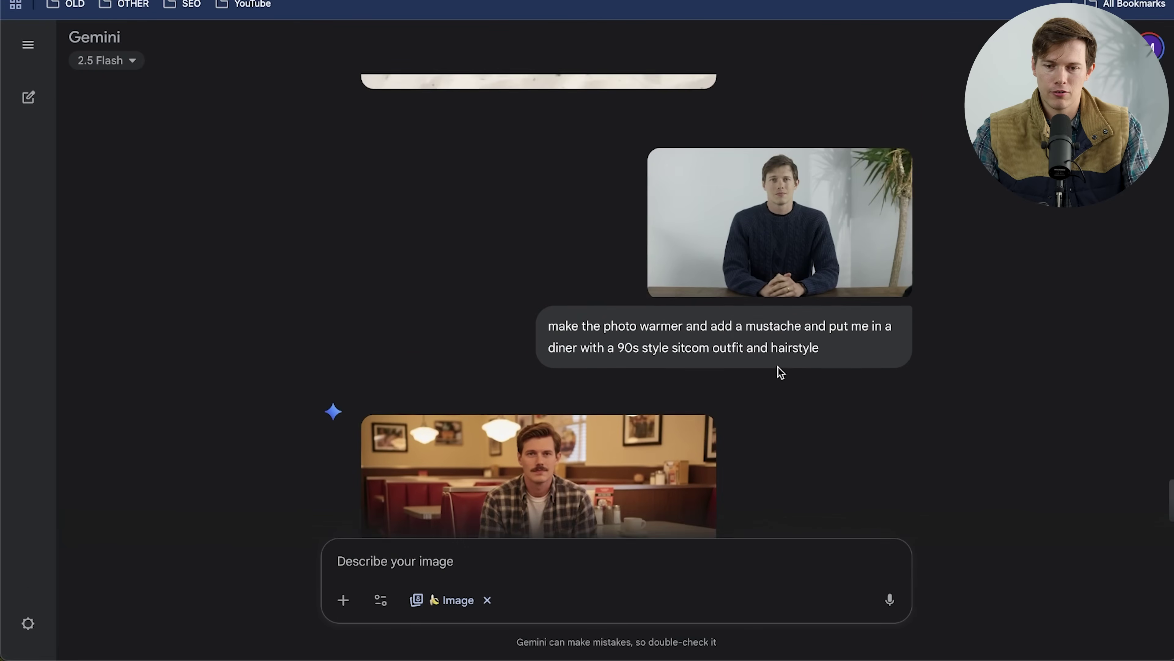
scroll(777, 372, "down", 3)
left_click(573, 386)
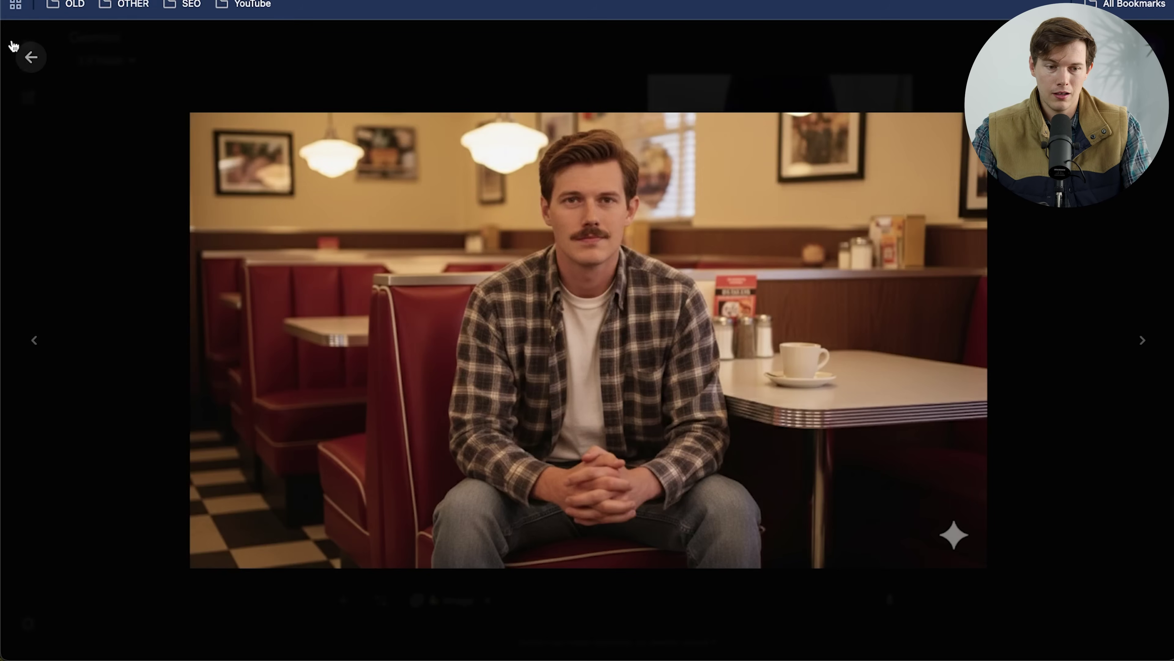
left_click(30, 58)
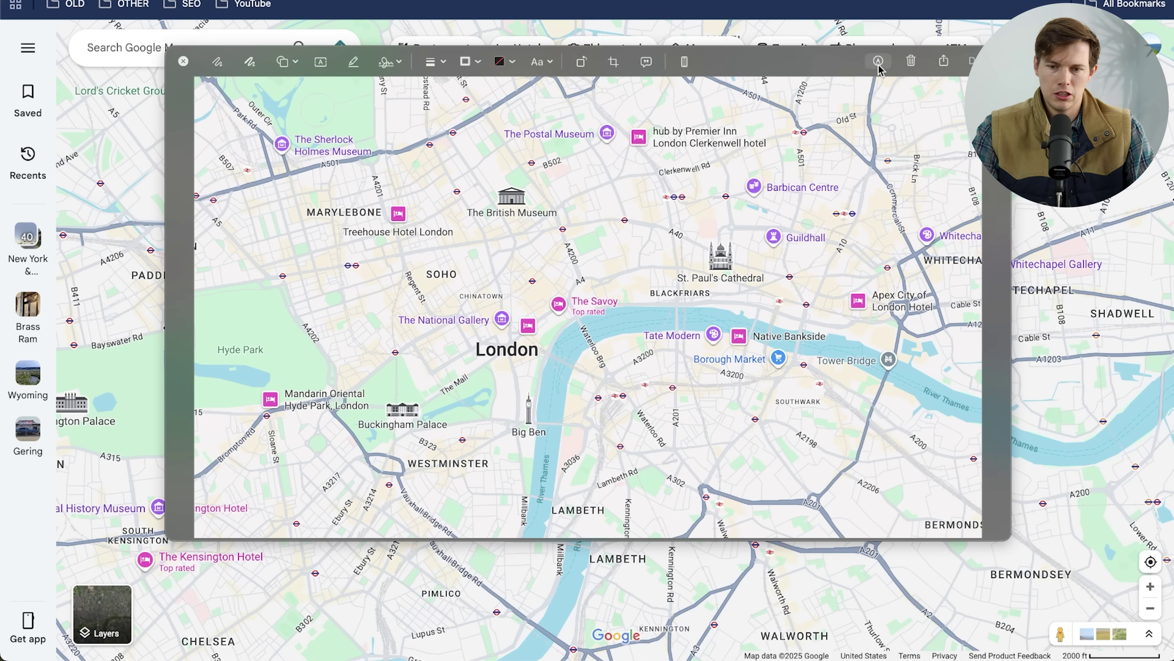
left_click(879, 64)
Draw a red freehand arrow on the London map pointing at Waterloo Bridge.
left_click(878, 65)
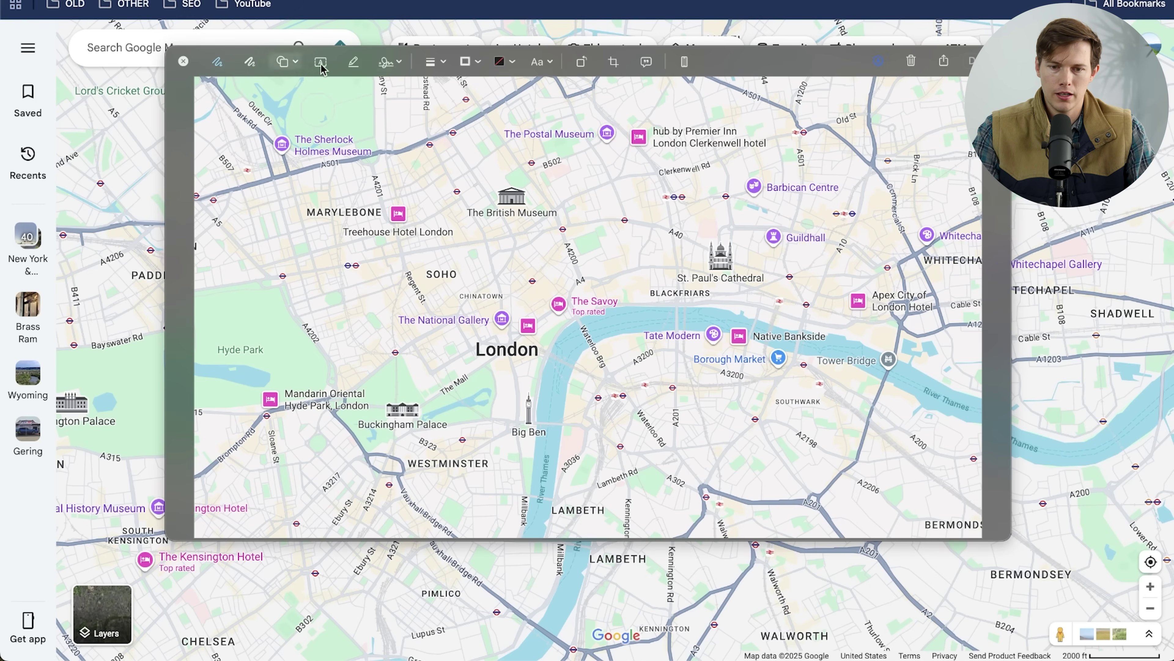
left_click(257, 65)
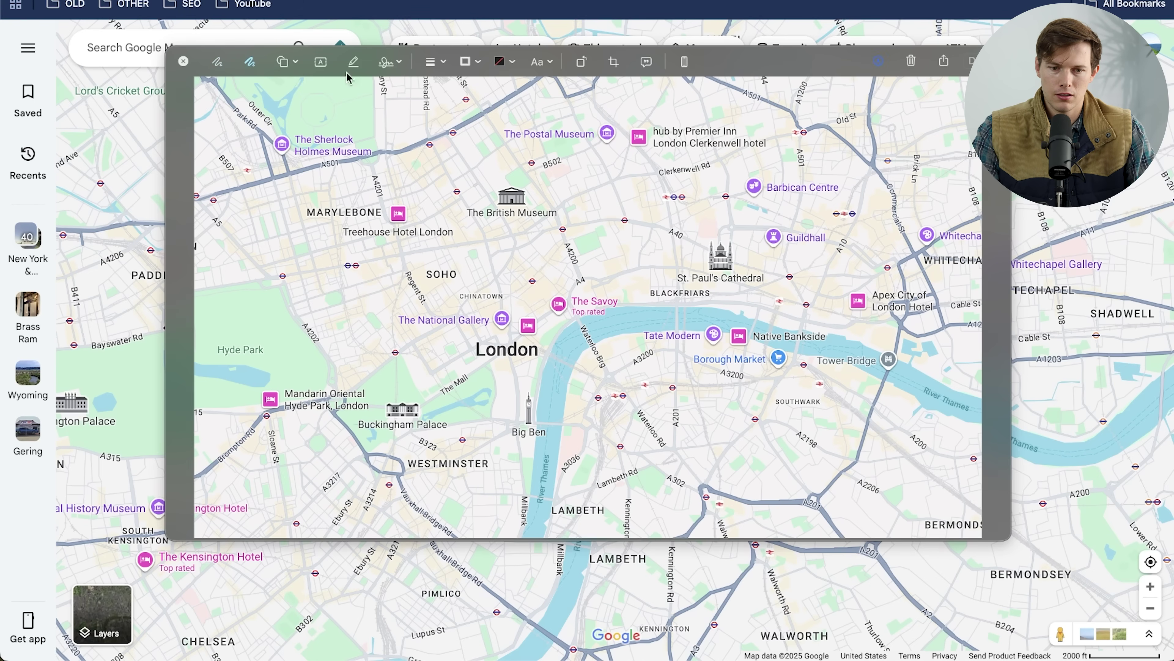
left_click_drag(775, 293, 617, 326)
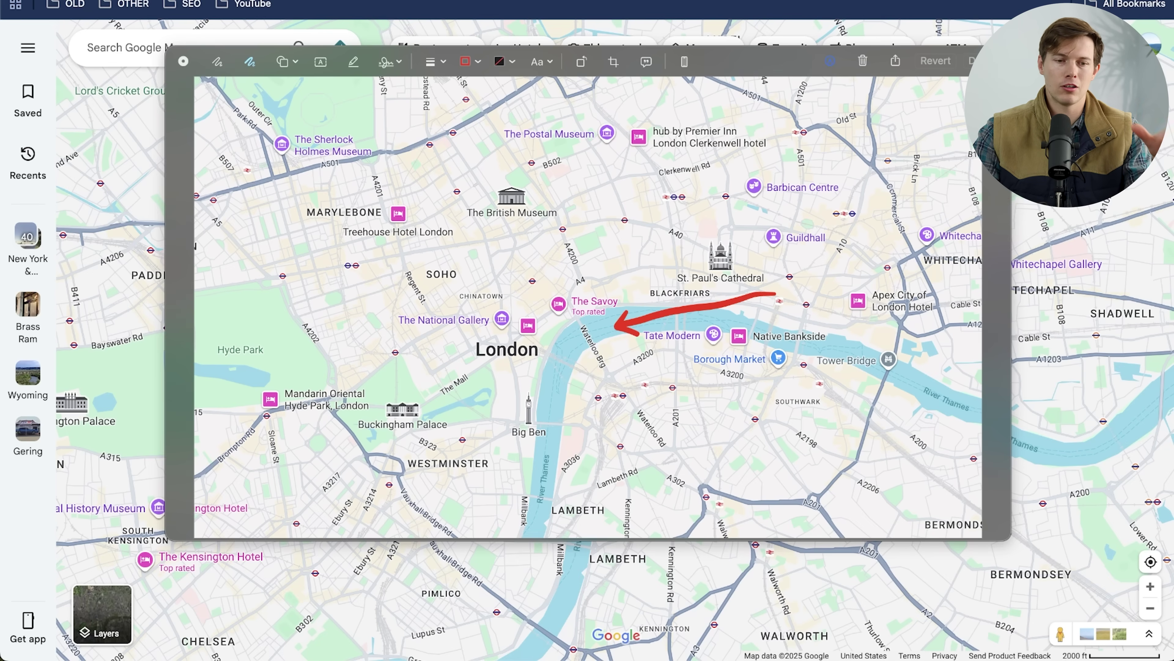
Close the marked-up map screenshot without saving changes.
key("ctrl+Tab")
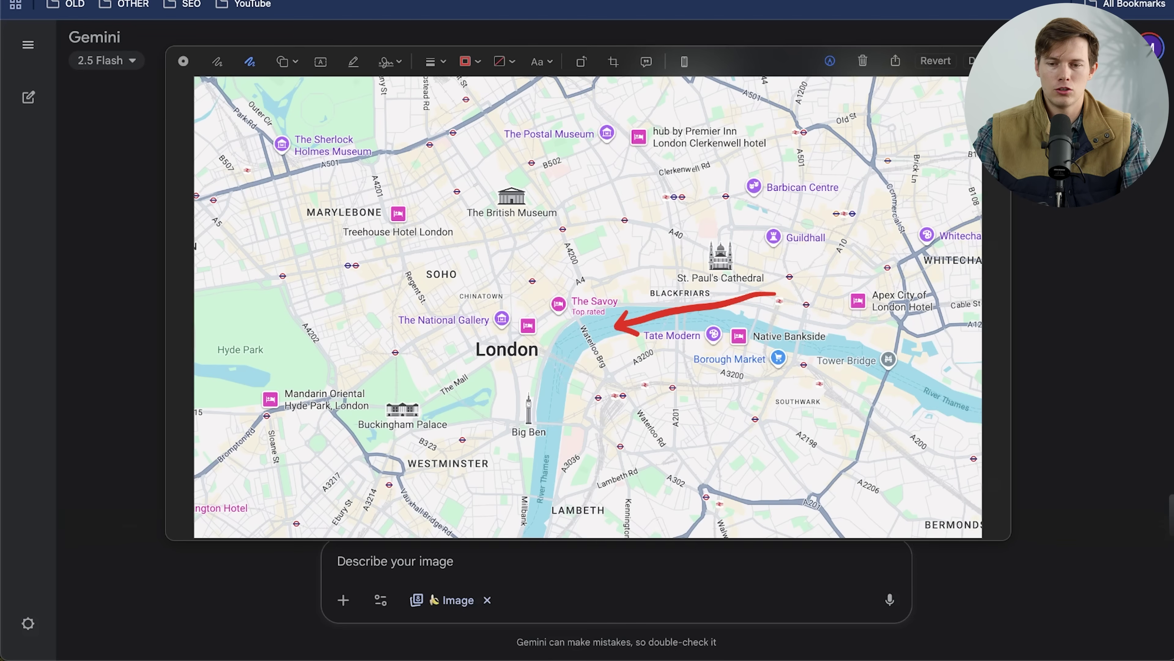
left_click(183, 60)
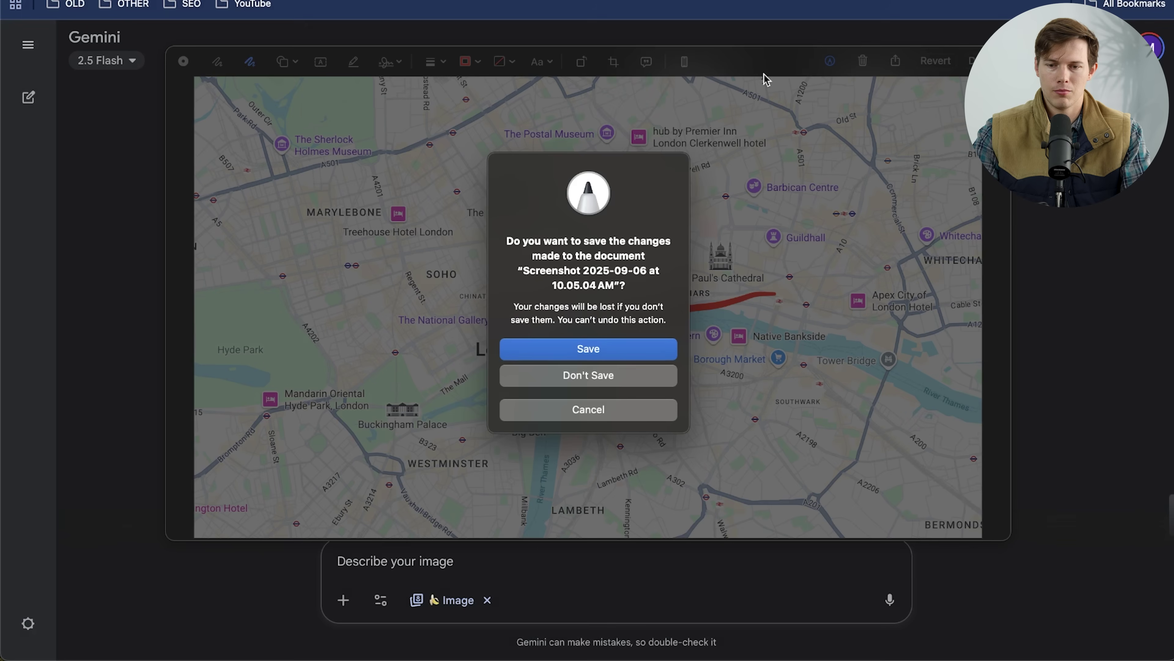
left_click(613, 381)
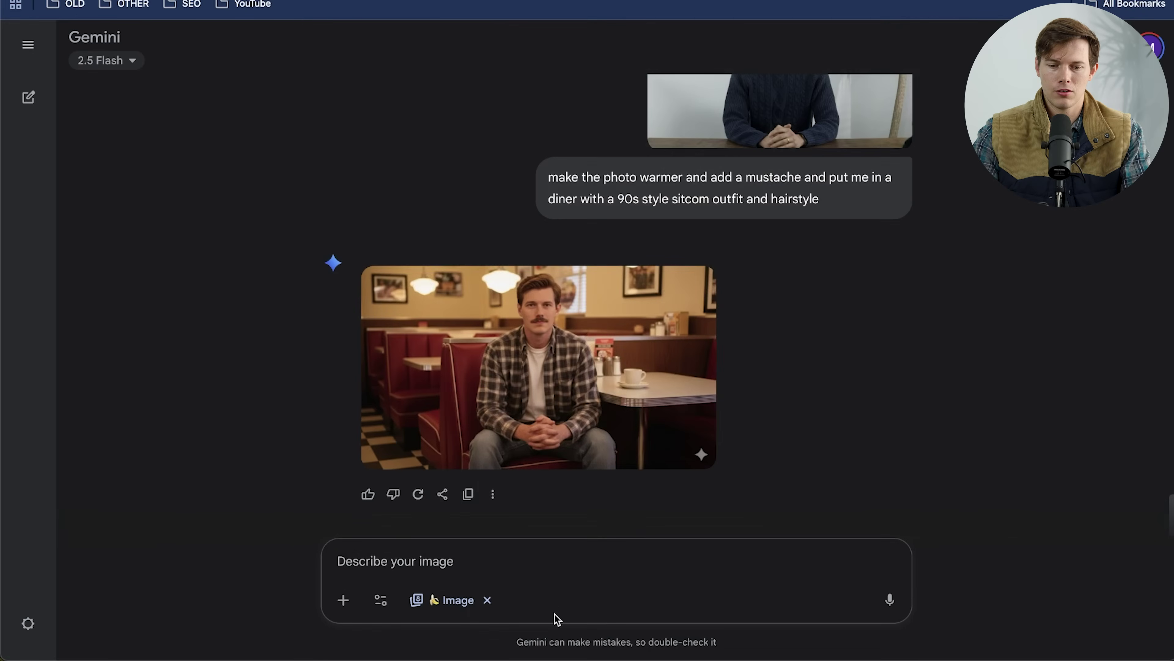
Send the arrow-marked map asking what someone at the arrow's tip would see, then view it full-size.
key("super+v")
type("wh")
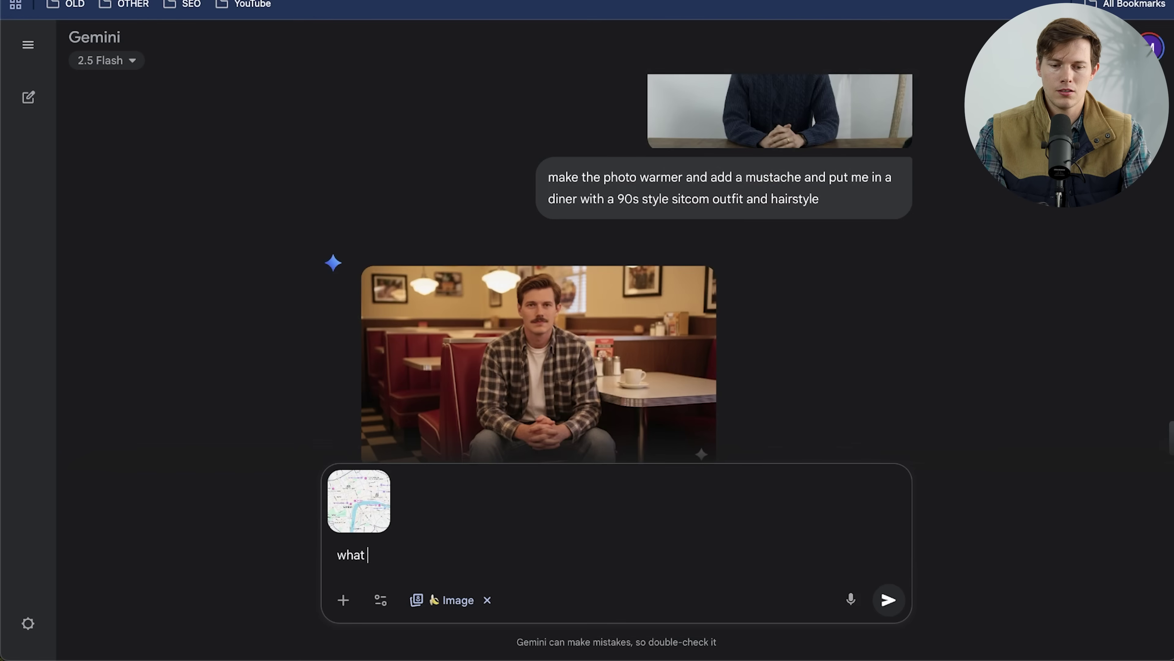
type("at wold the v")
key("BackSpace")
key("BackSpace")
key("BackSpace")
key("BackSpace")
key("BackSpace")
key("BackSpace")
key("BackSpace")
key("BackSpace")
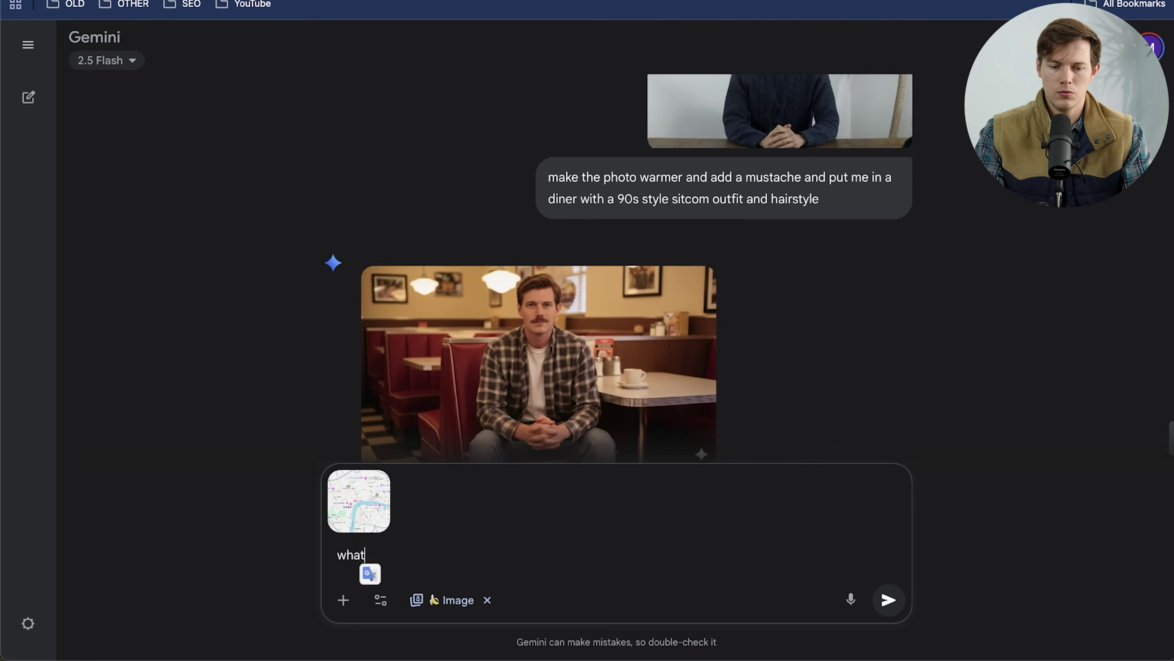
type("w")
key("Return")
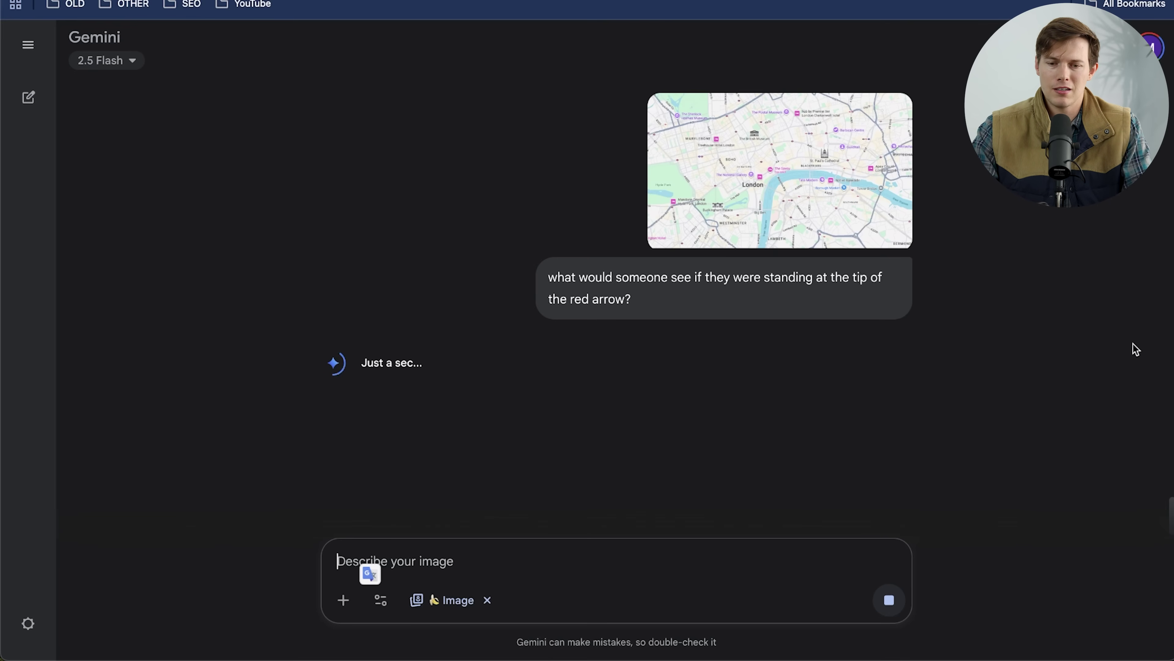
left_click(819, 208)
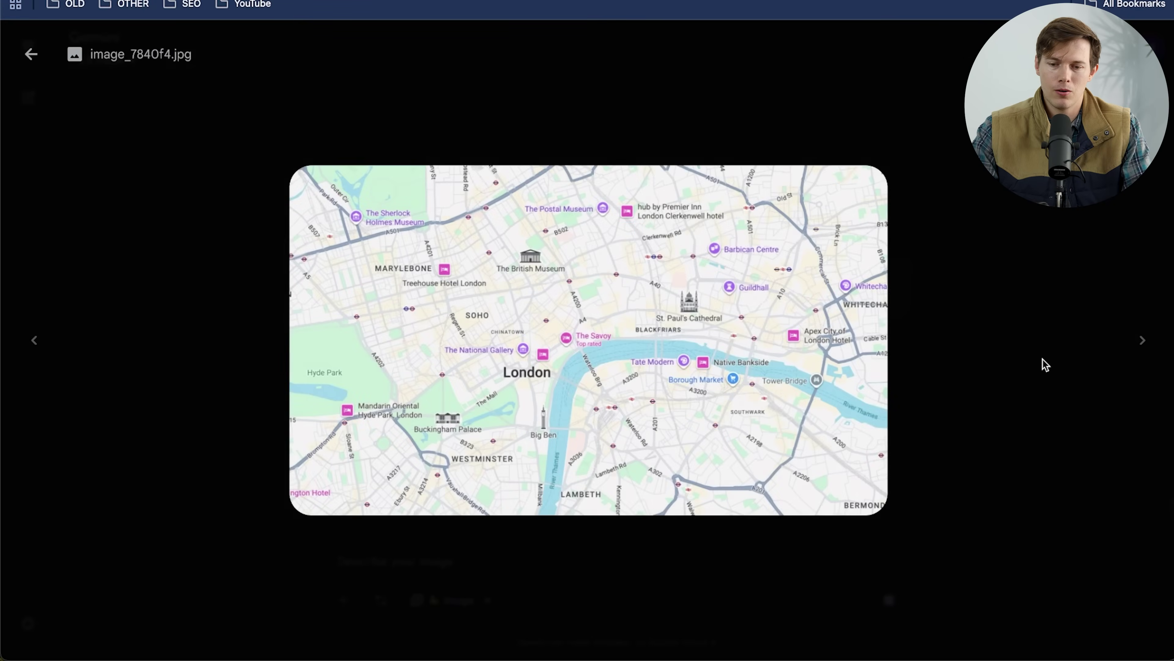
left_click(31, 54)
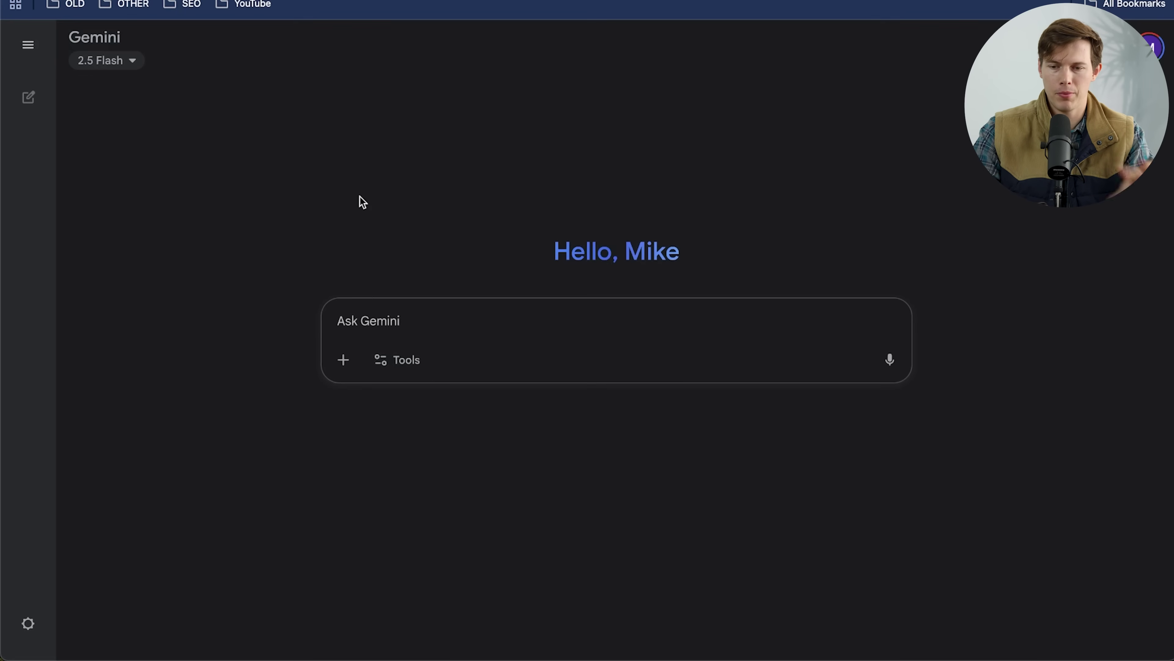
With Create images on, send the marked map asking 'what would someone' see there.
left_click(394, 359)
left_click(447, 469)
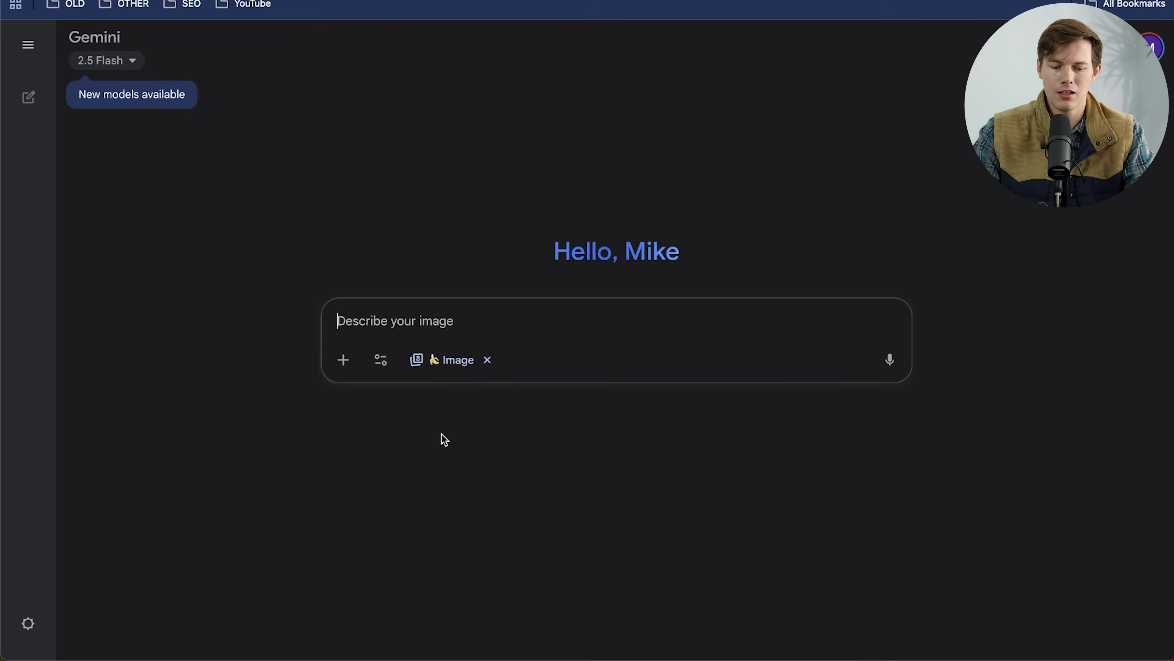
key("ctrl+v")
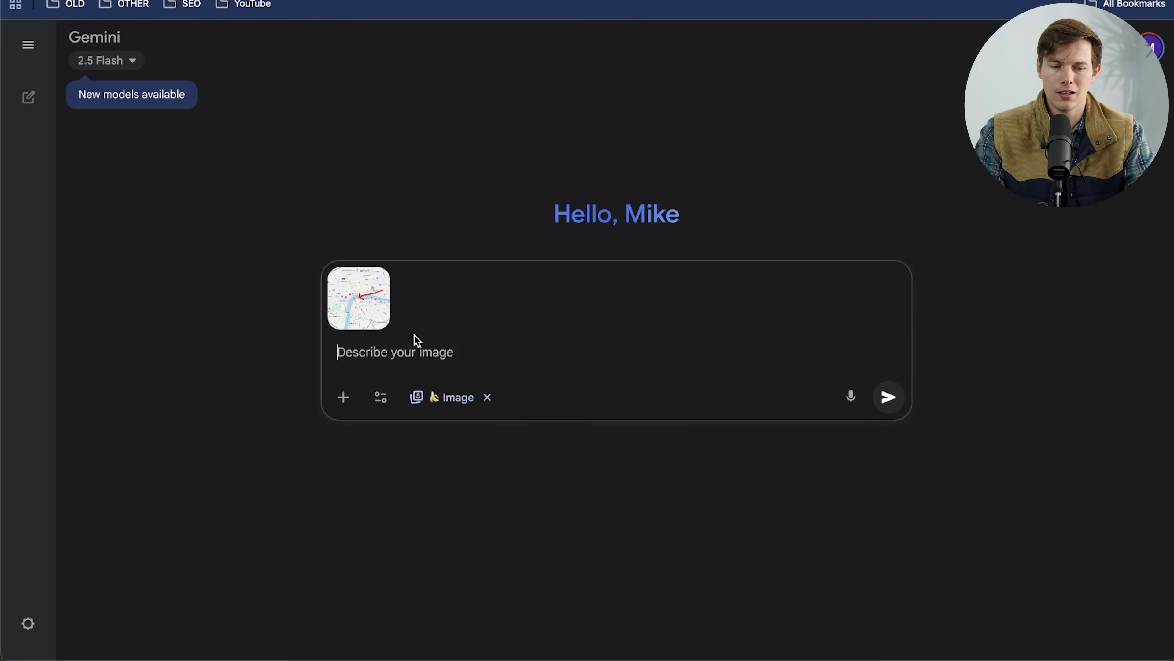
type("what would someone")
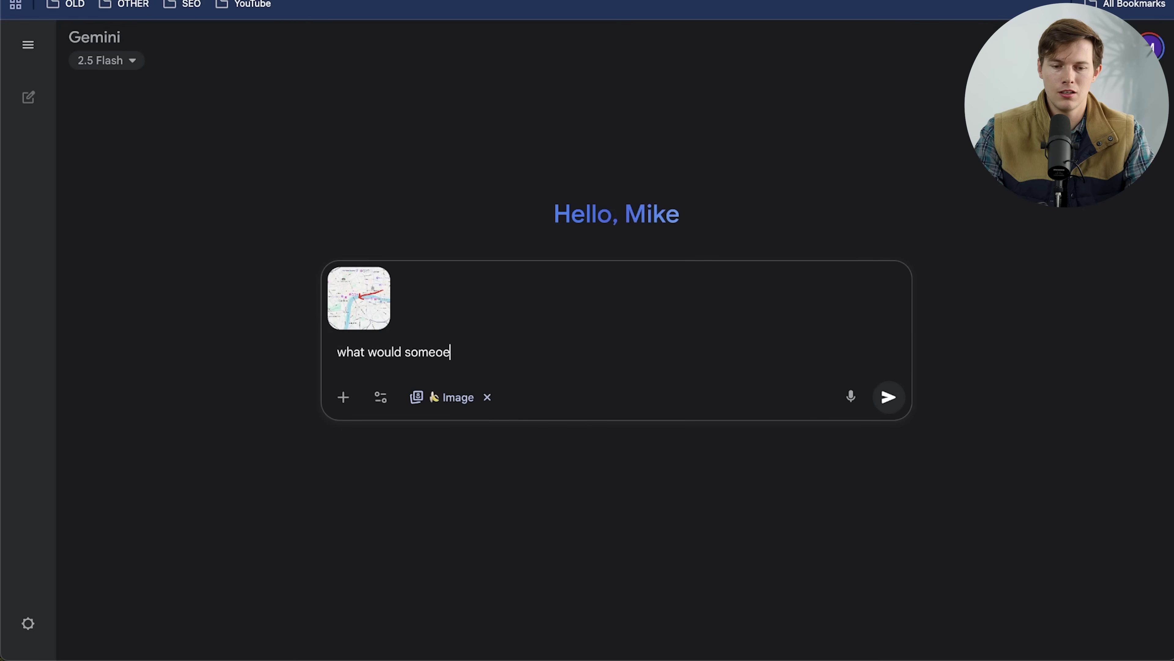
key("Return")
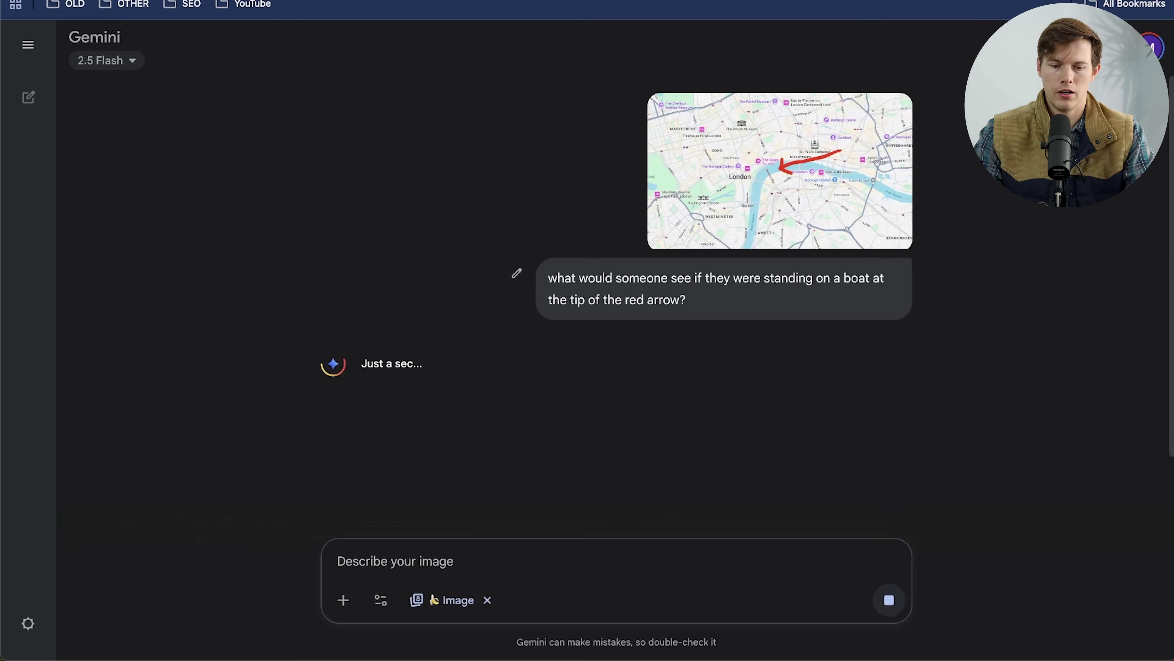
key("super+t")
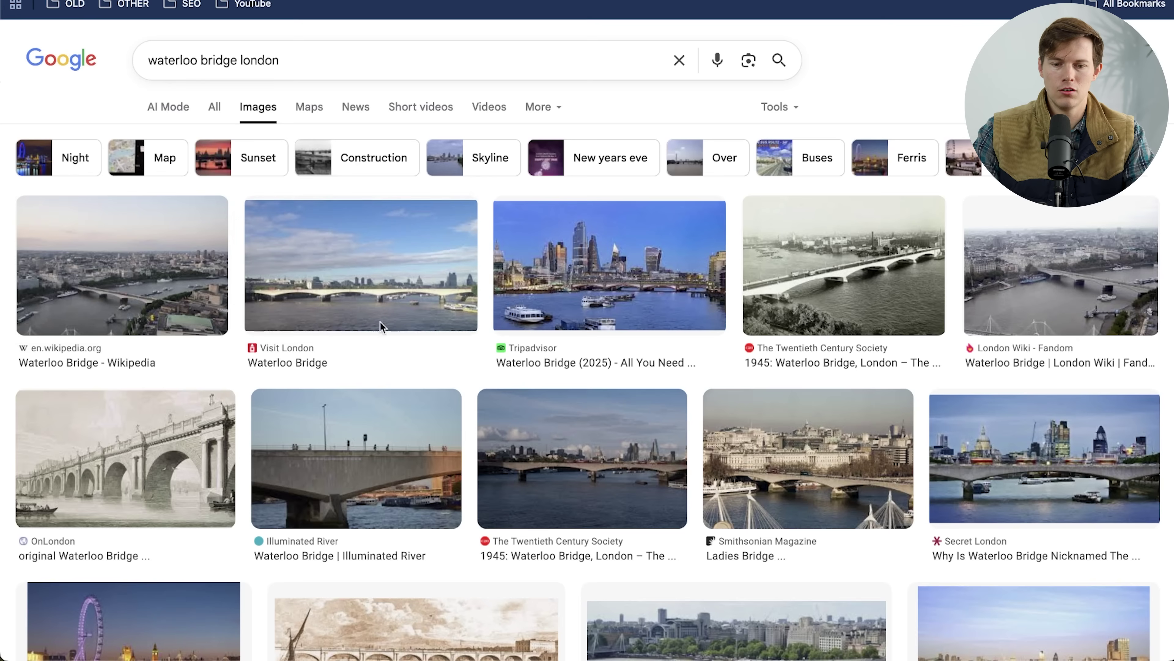
Compare Wikipedia, Visit London and Fandom Waterloo Bridge photos with Gemini's generated boat view.
left_click(165, 298)
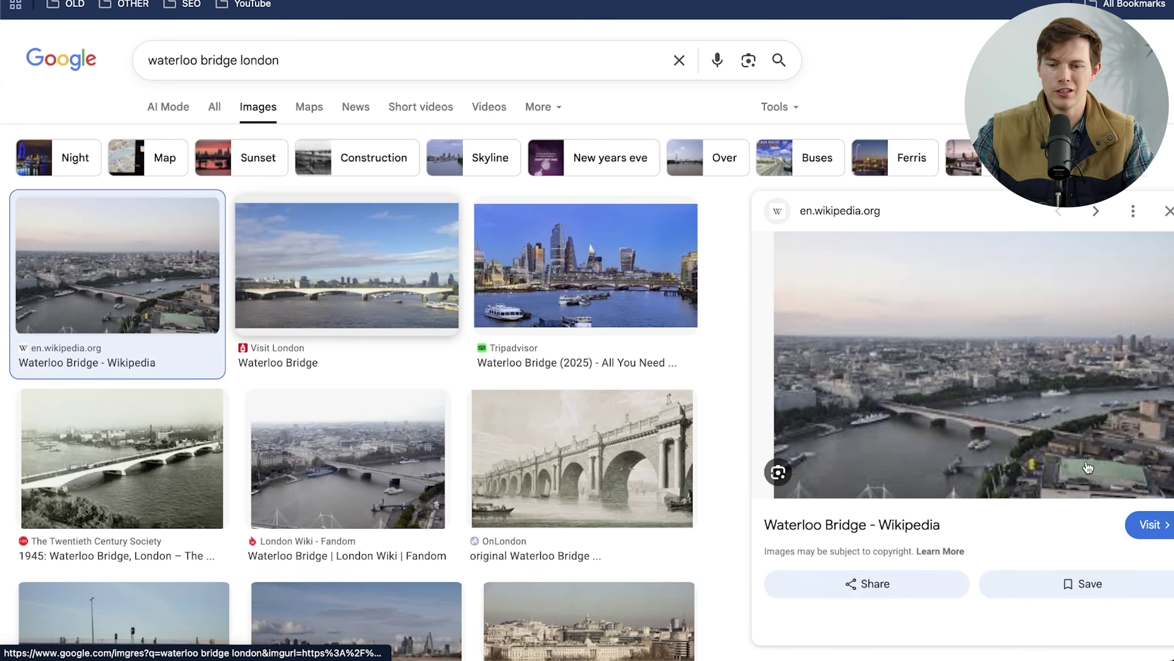
left_click(404, 274)
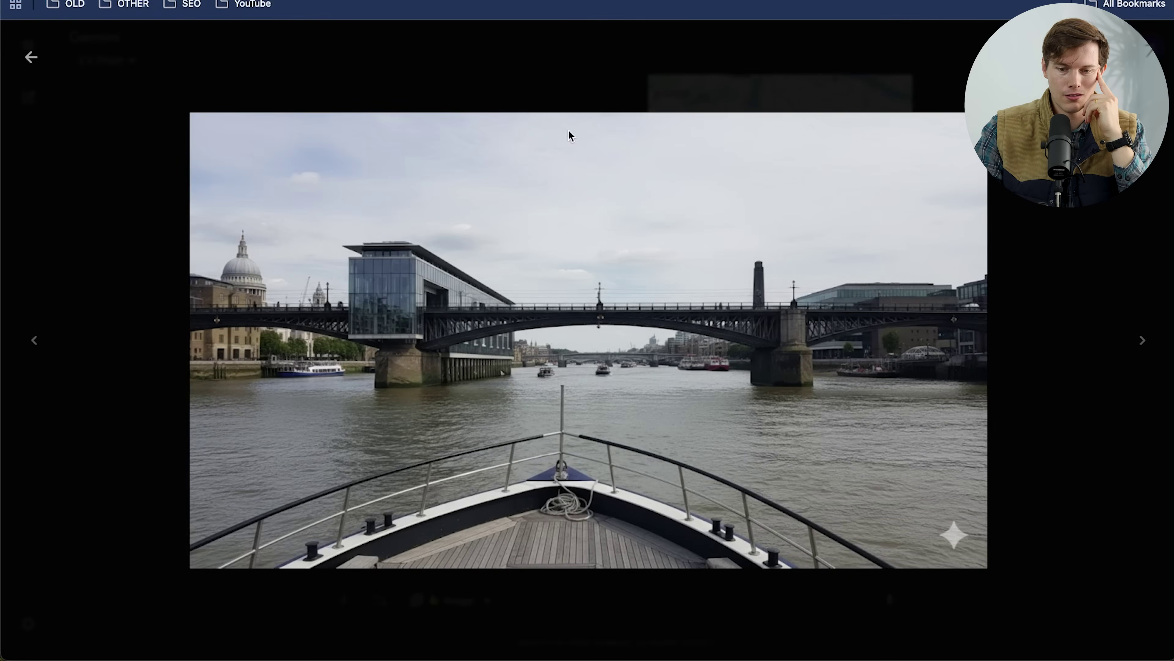
key("ctrl+Tab")
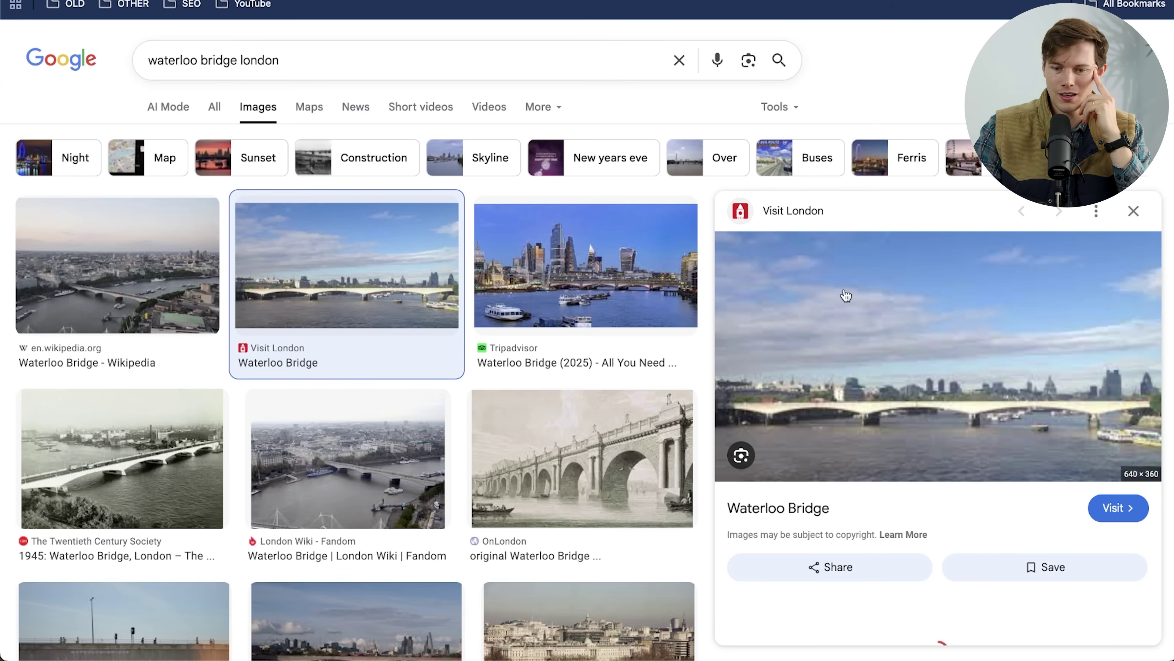
left_click(338, 476)
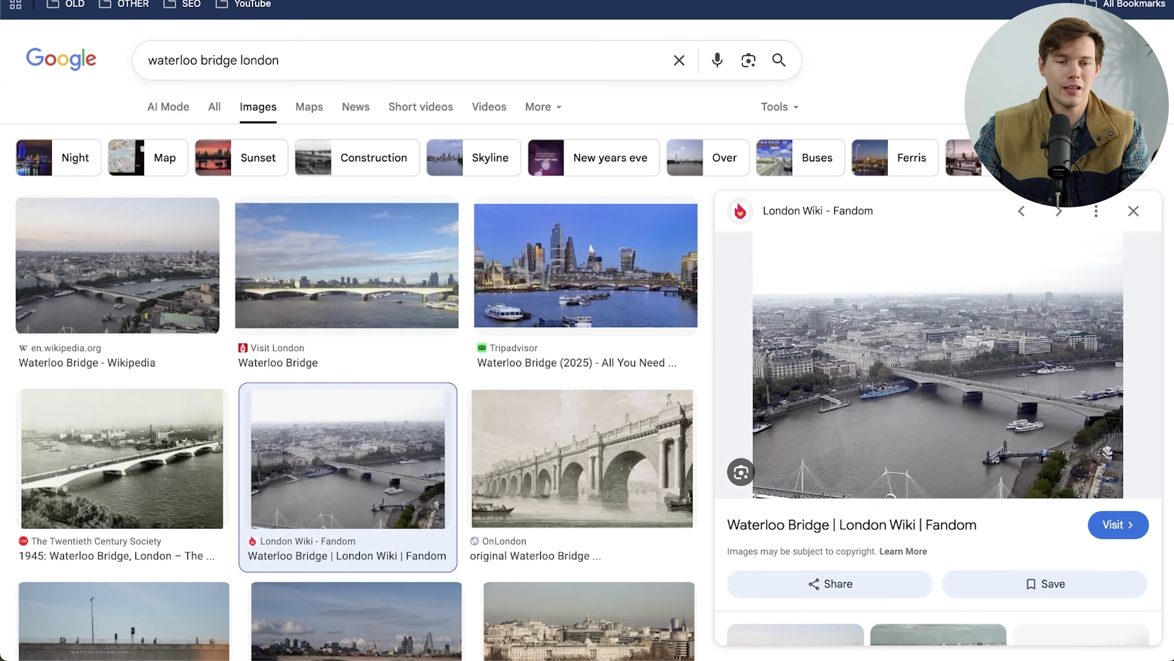
key("ctrl+shift+Tab")
key("Escape")
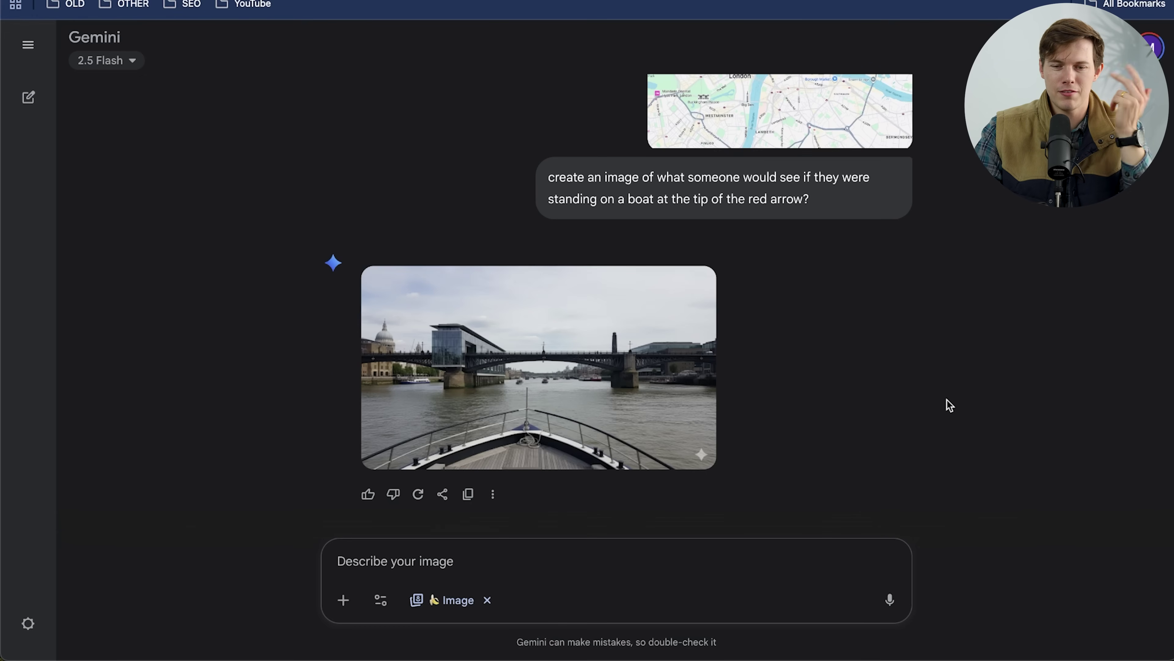
scroll(950, 405, "up", 2)
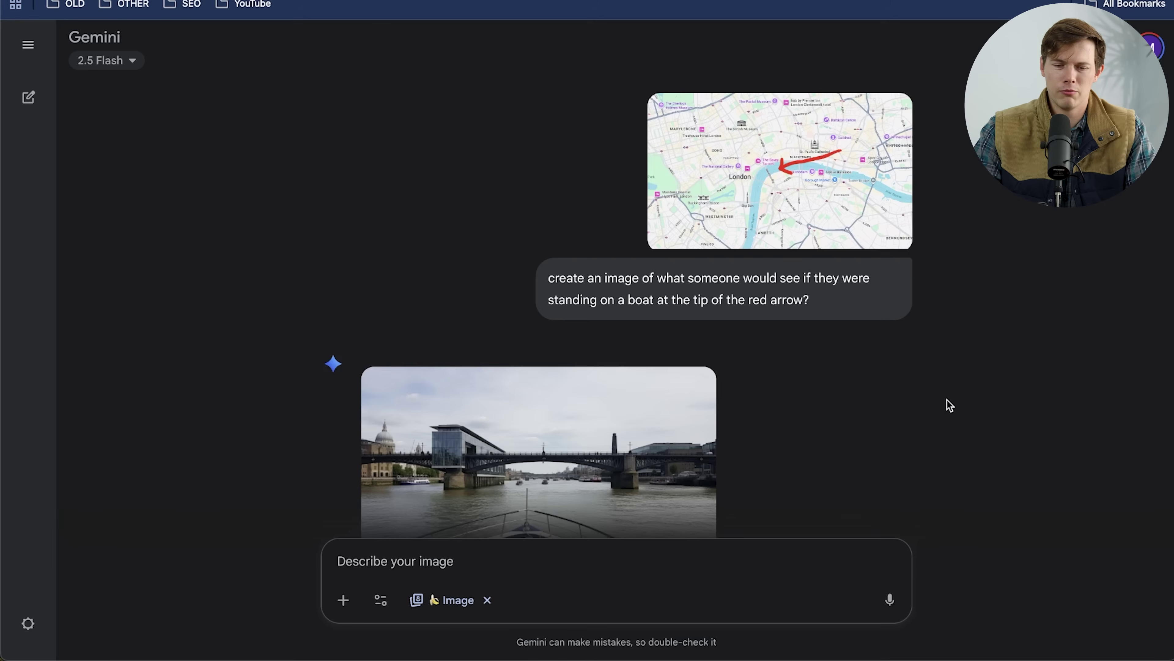
scroll(950, 405, "down", 2)
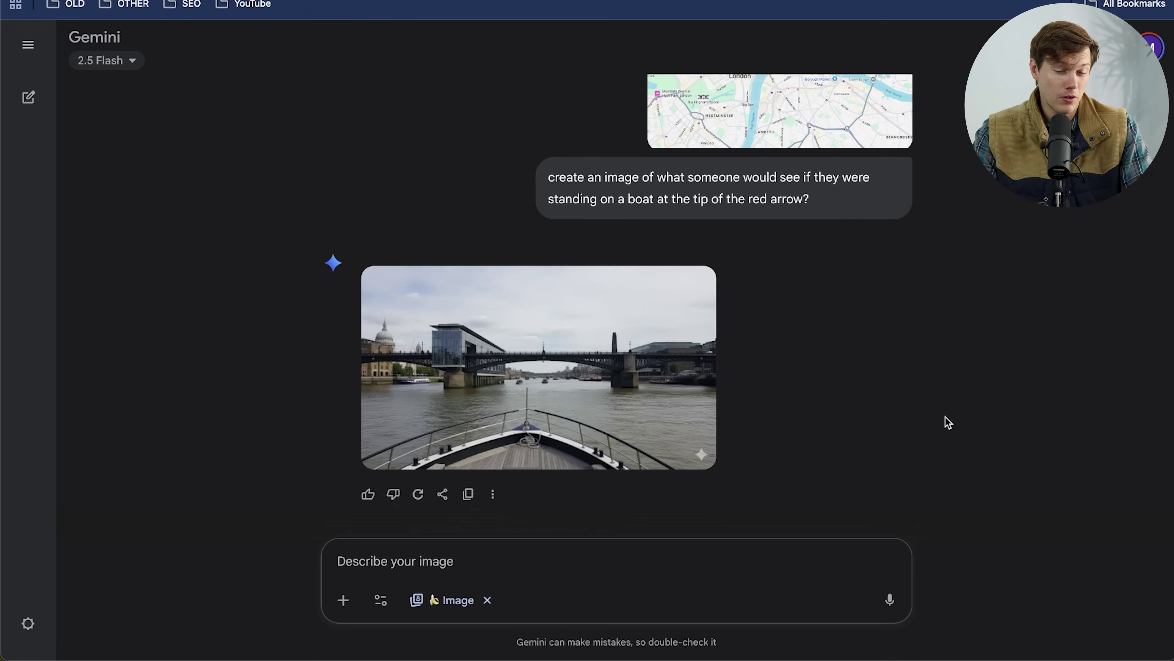
left_click(698, 341)
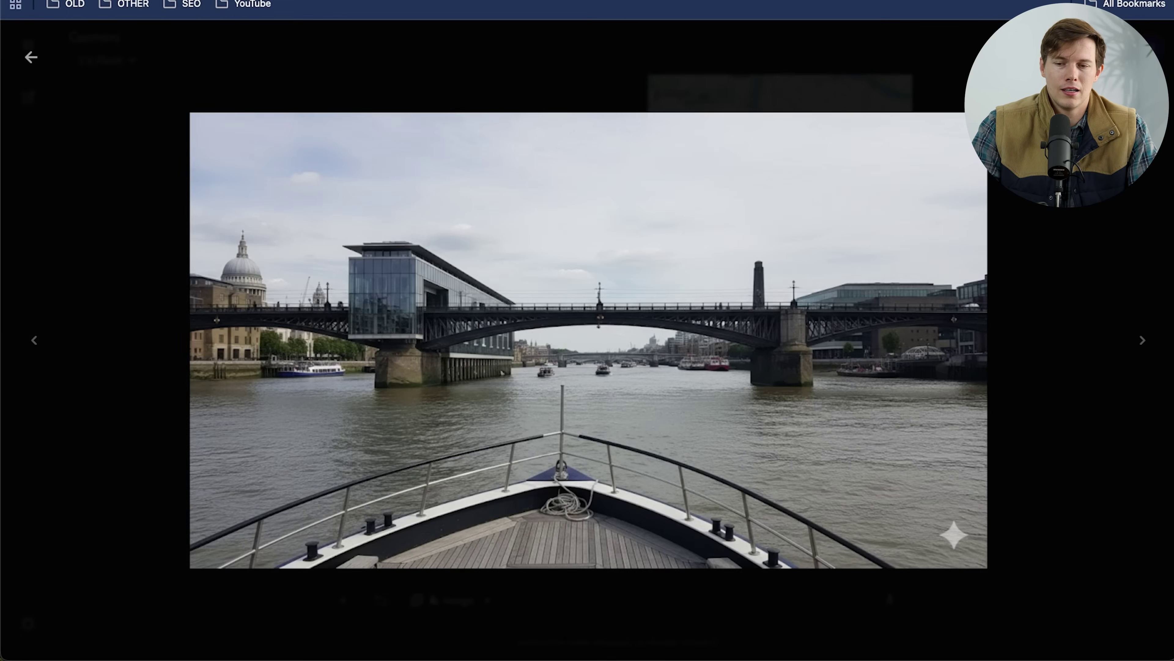
left_click(30, 58)
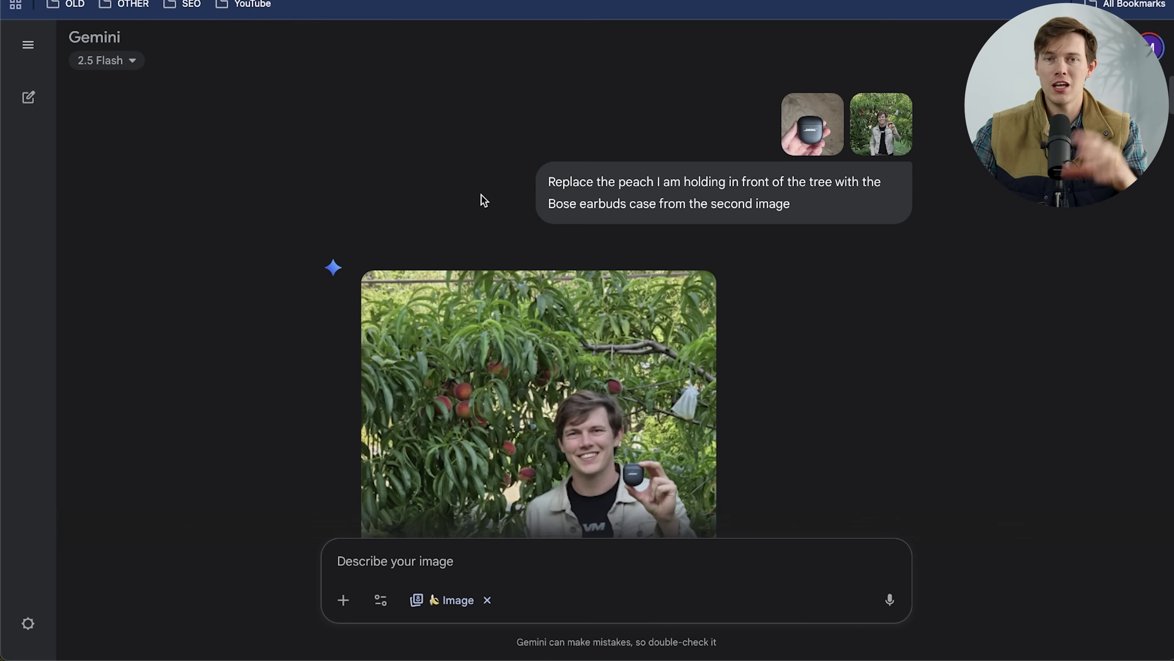
scroll(849, 356, "down", 3)
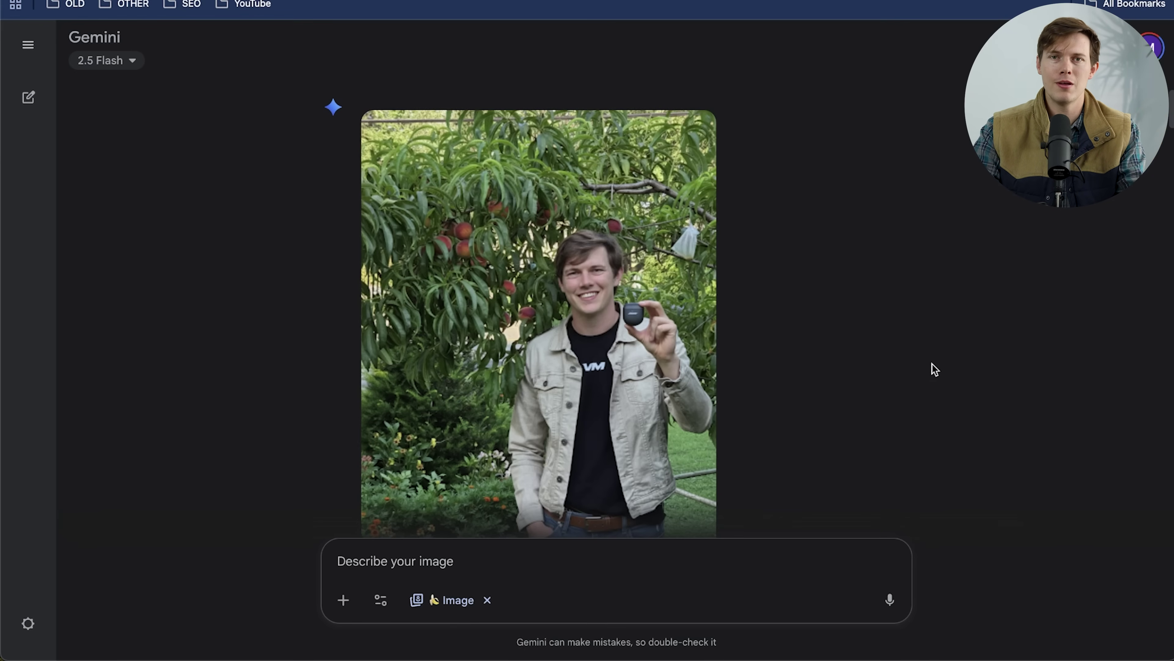
scroll(933, 364, "down", 15)
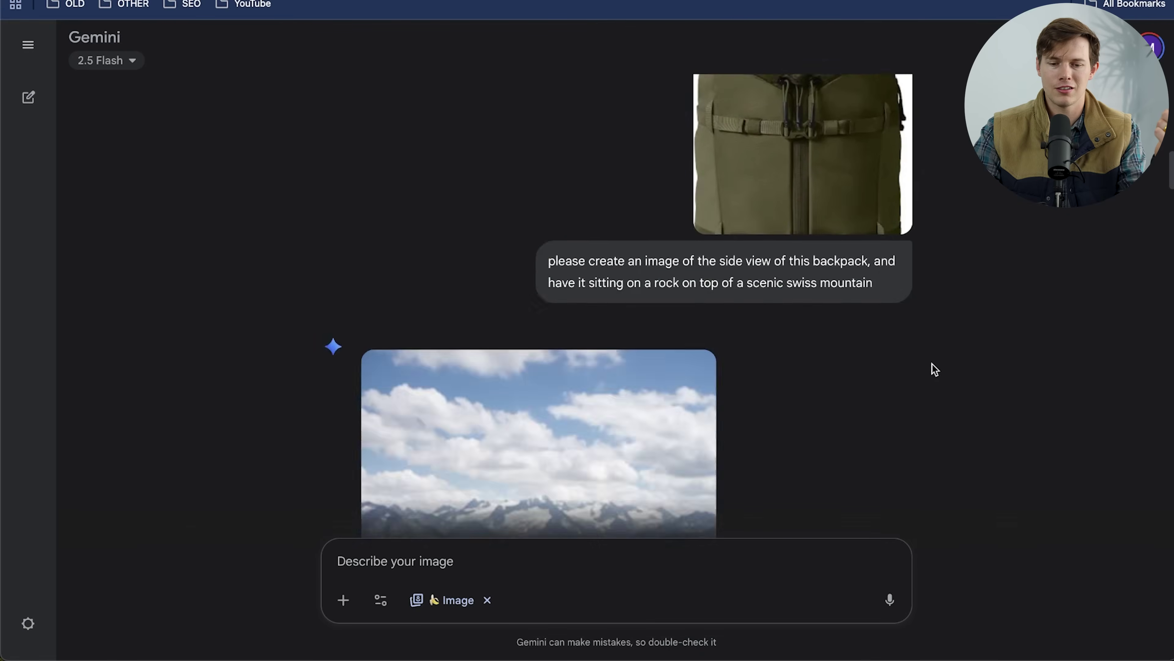
scroll(932, 369, "up", 15)
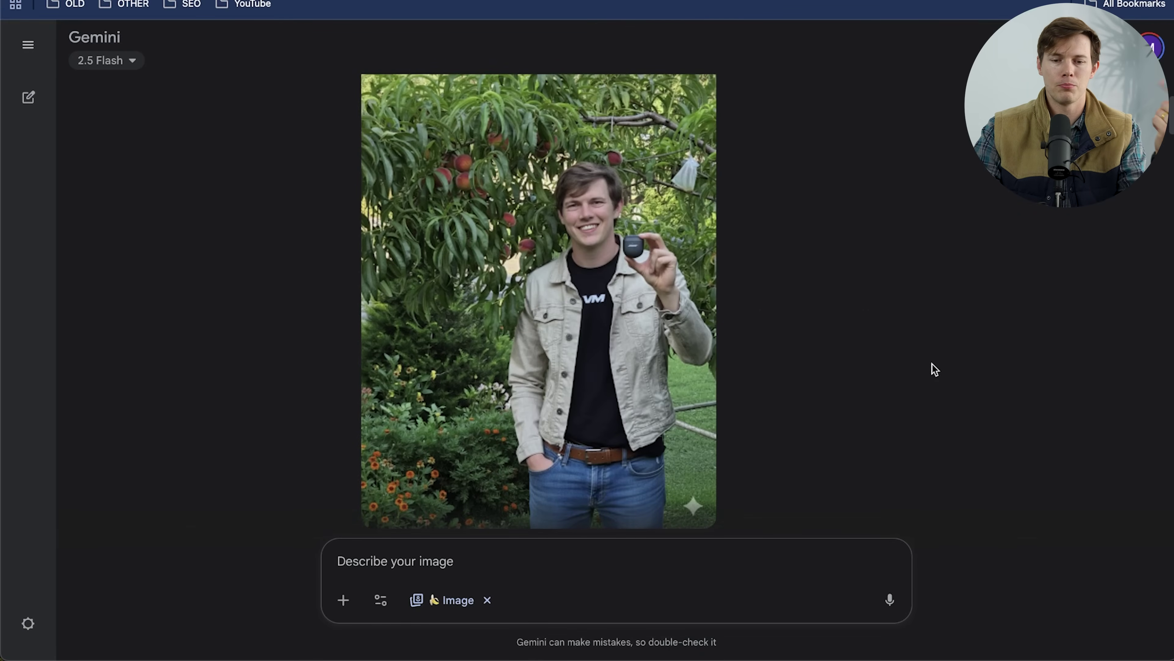
scroll(932, 364, "up", 4)
scroll(933, 364, "down", 4)
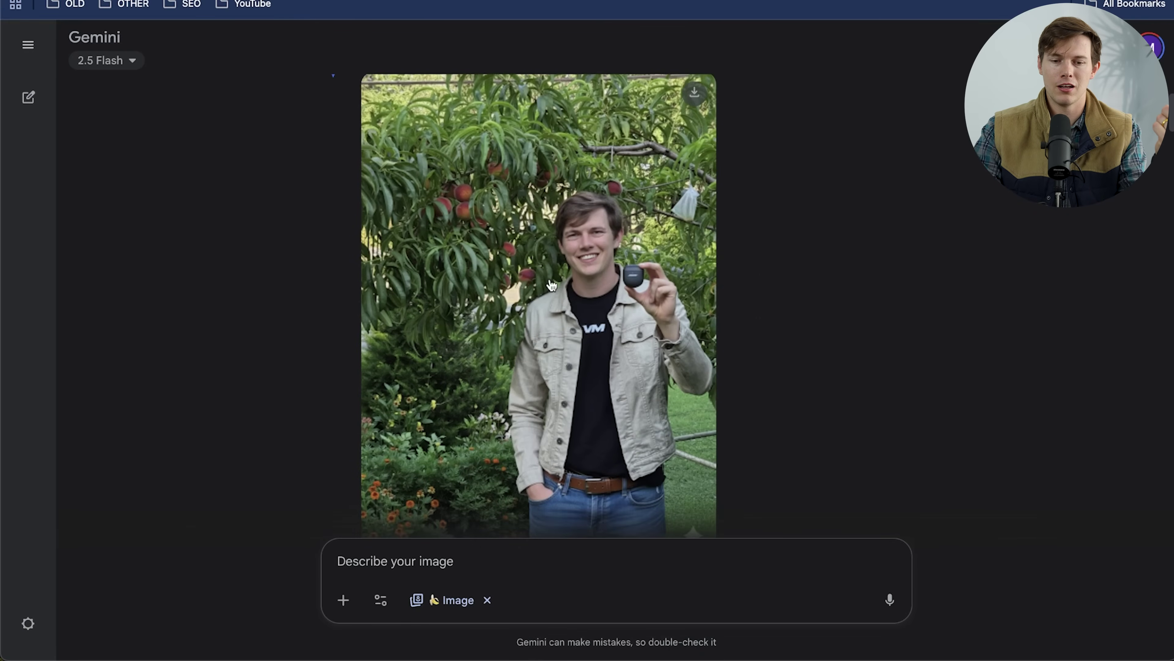
scroll(865, 254, "down", 20)
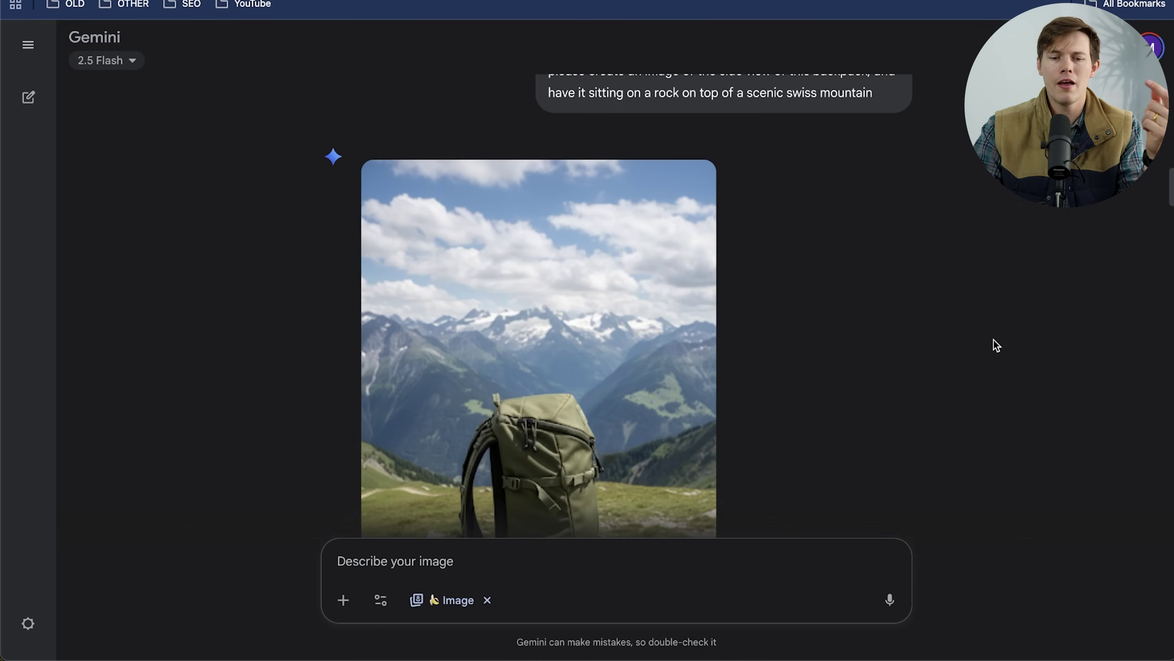
scroll(994, 340, "down", 20)
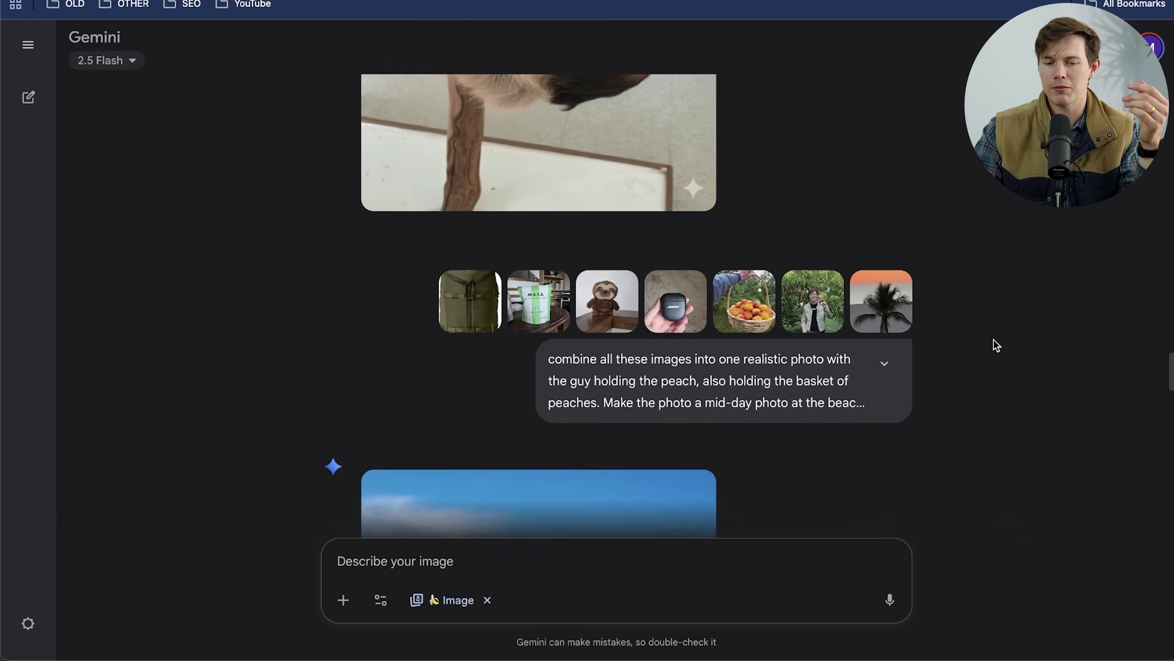
scroll(993, 340, "down", 15)
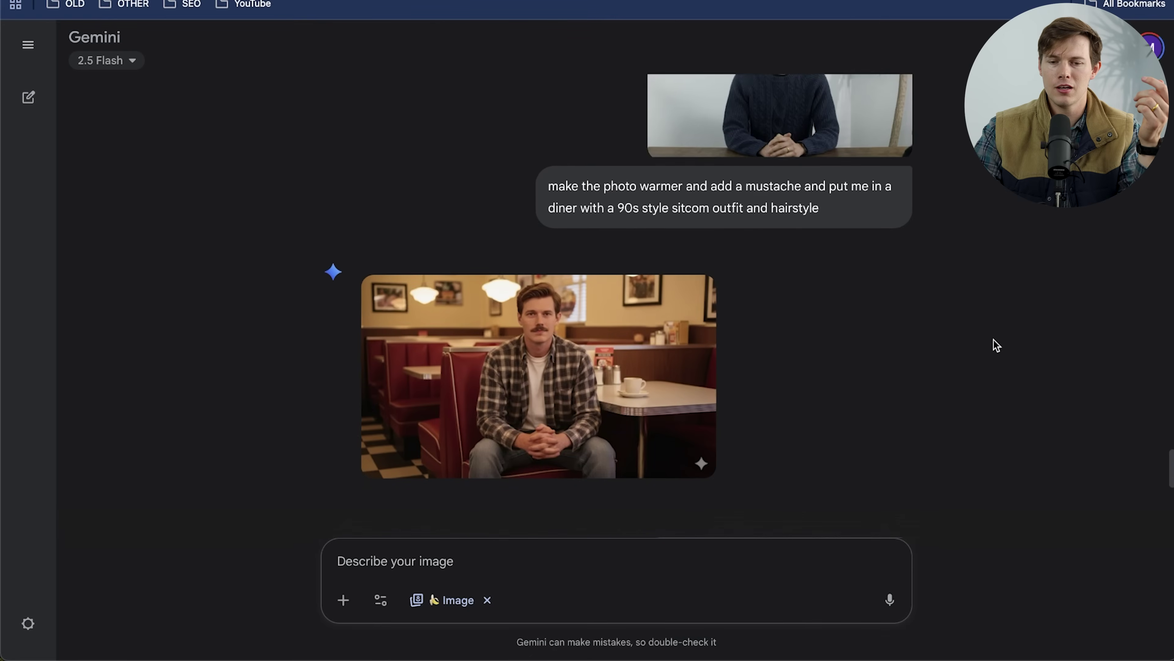
scroll(967, 254, "up", 2)
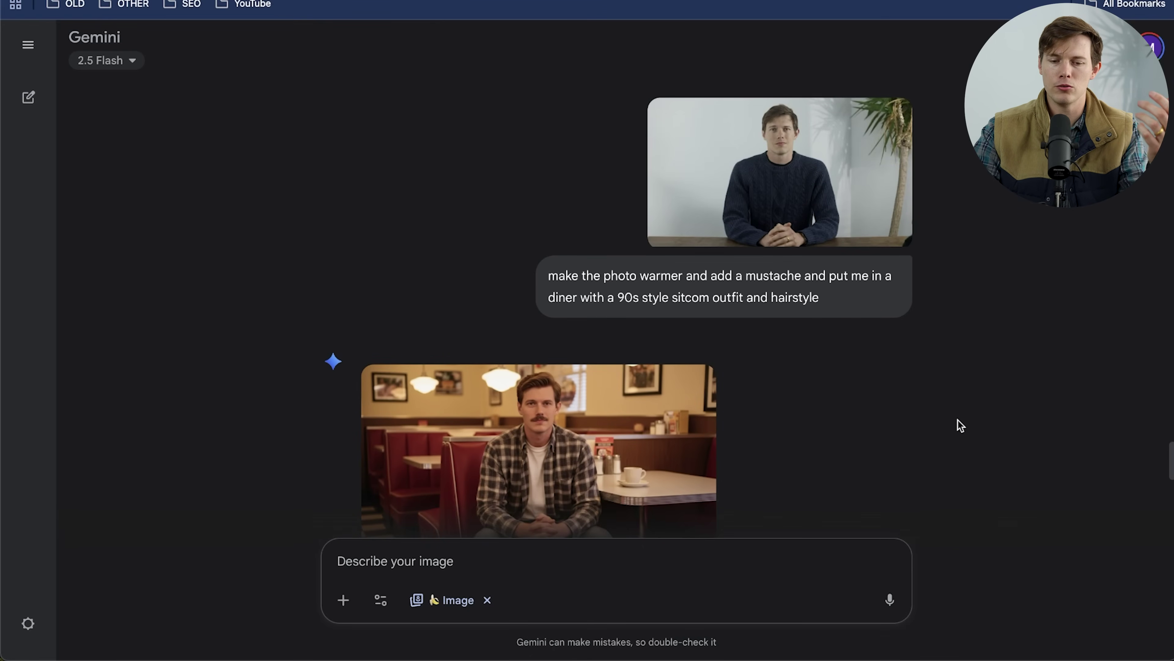
scroll(960, 425, "up", 4)
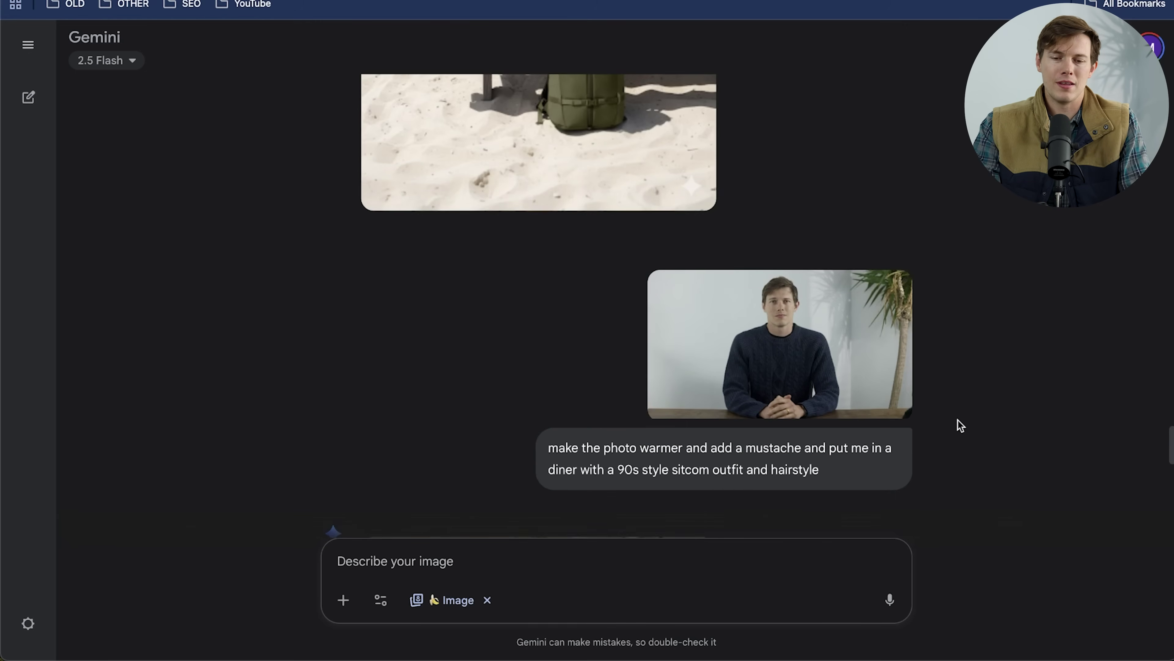
scroll(958, 419, "up", 8)
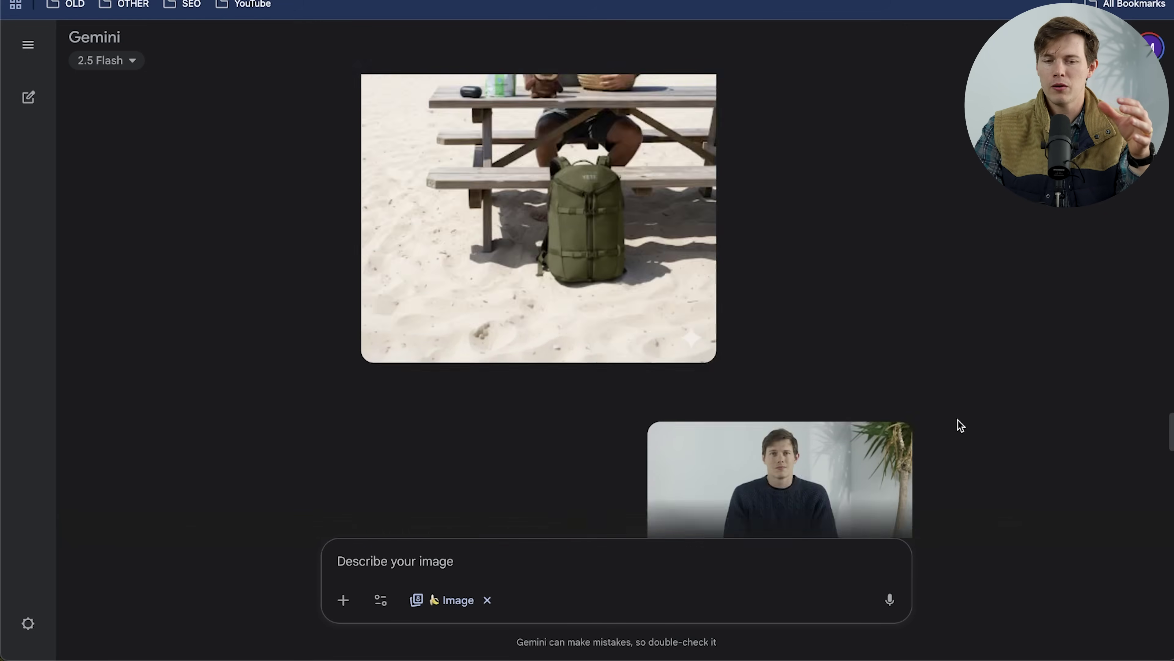
scroll(958, 419, "up", 10)
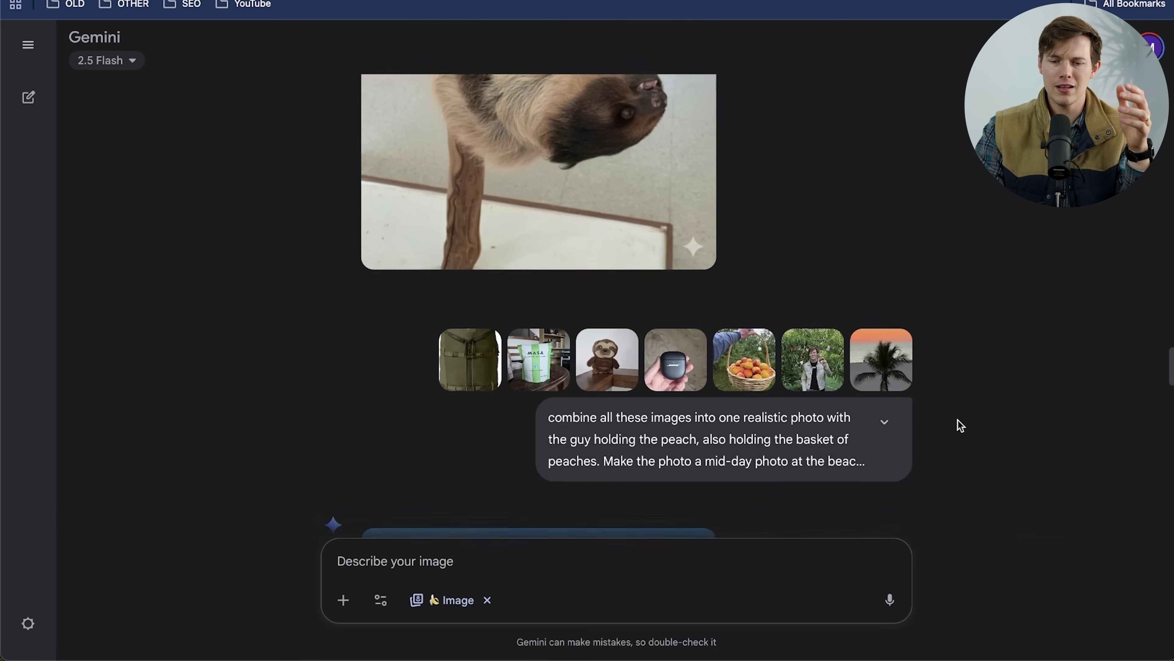
scroll(958, 419, "down", 9)
scroll(958, 419, "down", 1)
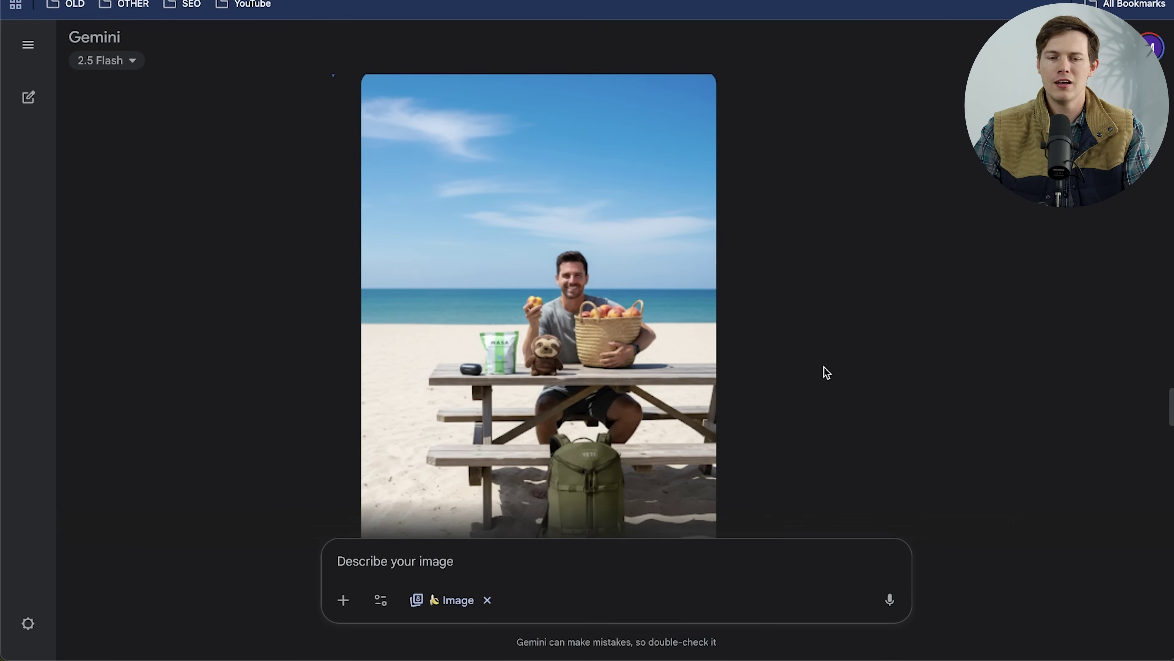
scroll(823, 373, "up", 15)
scroll(826, 372, "up", 5)
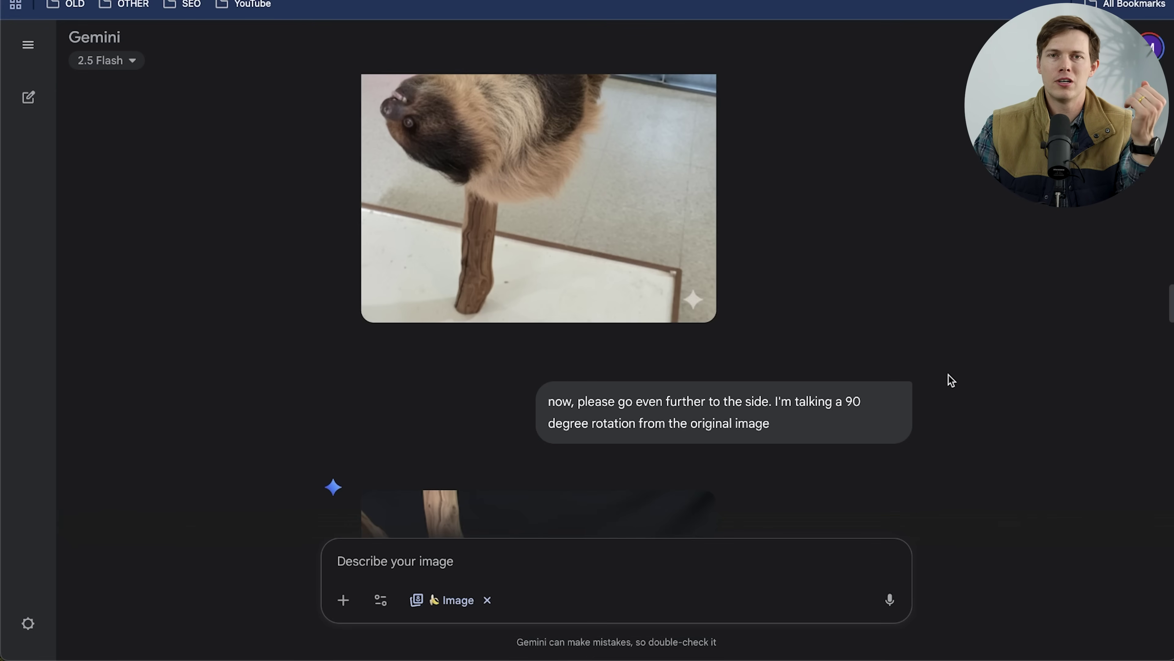
scroll(952, 381, "down", 15)
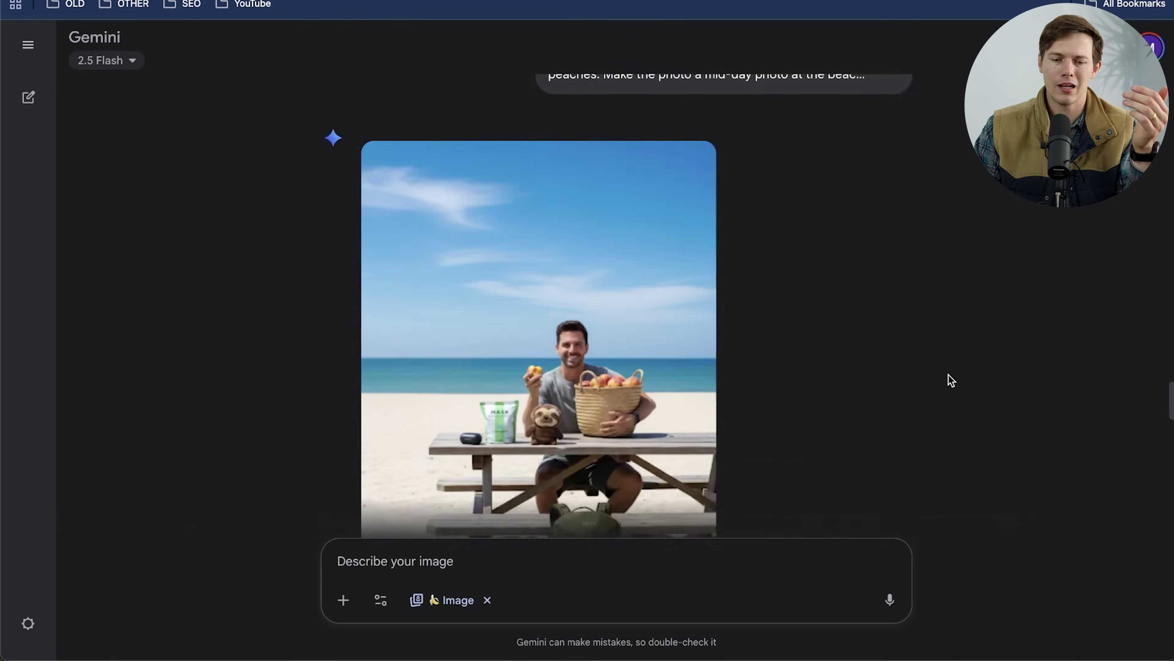
scroll(951, 380, "down", 20)
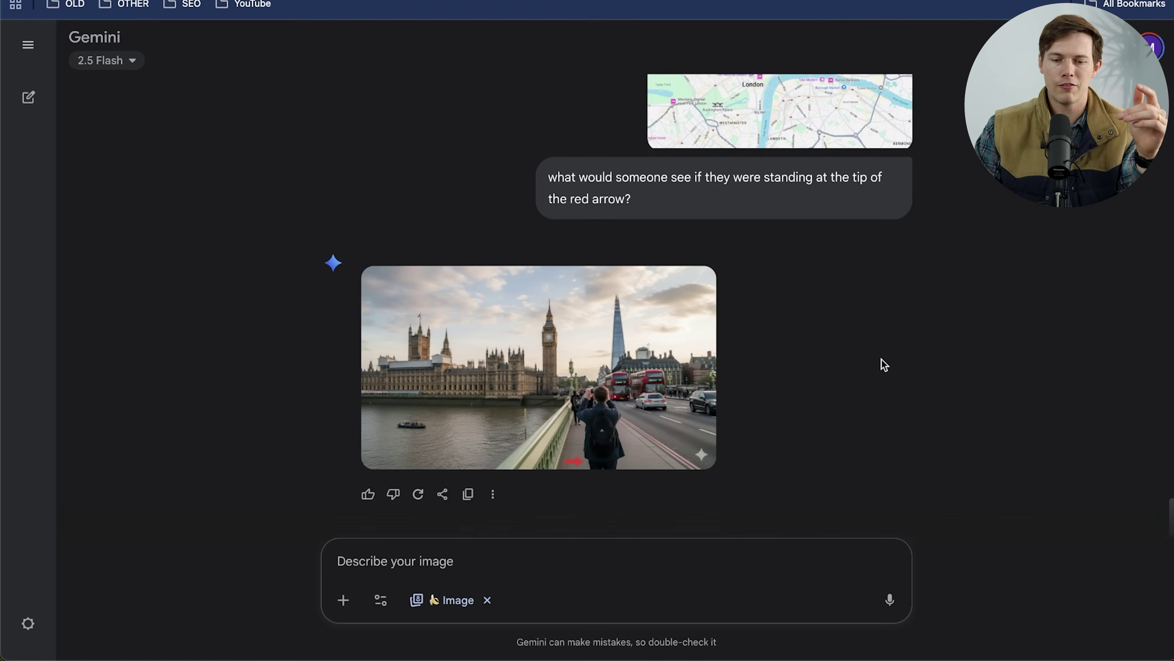
scroll(980, 333, "up", 4)
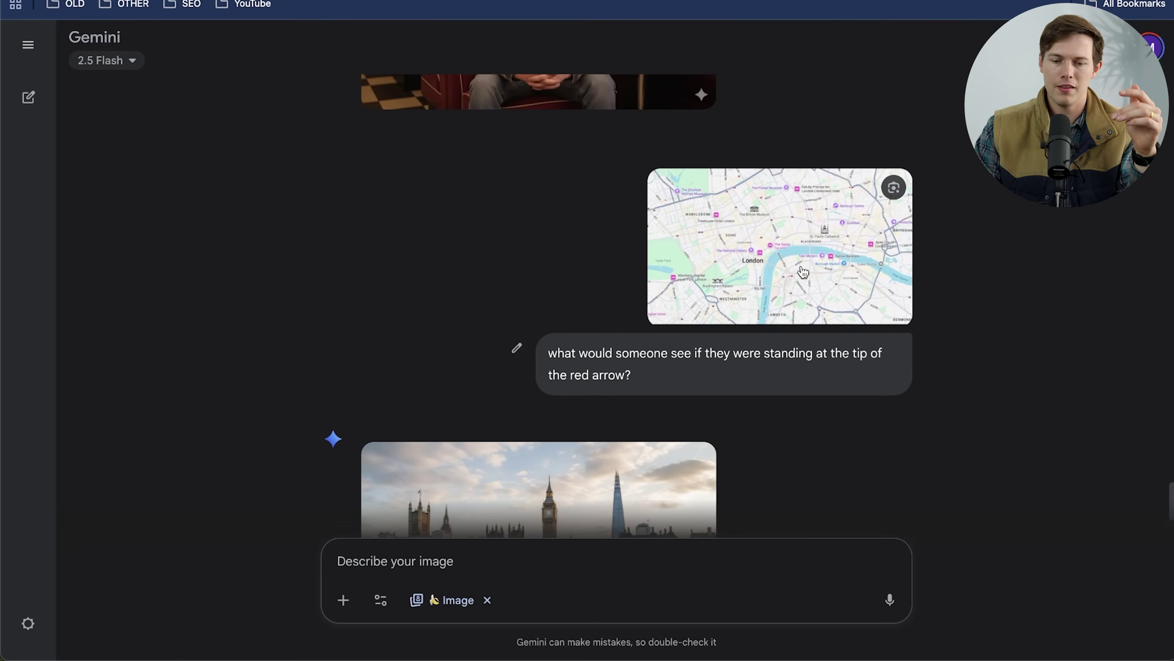
scroll(857, 344, "down", 4)
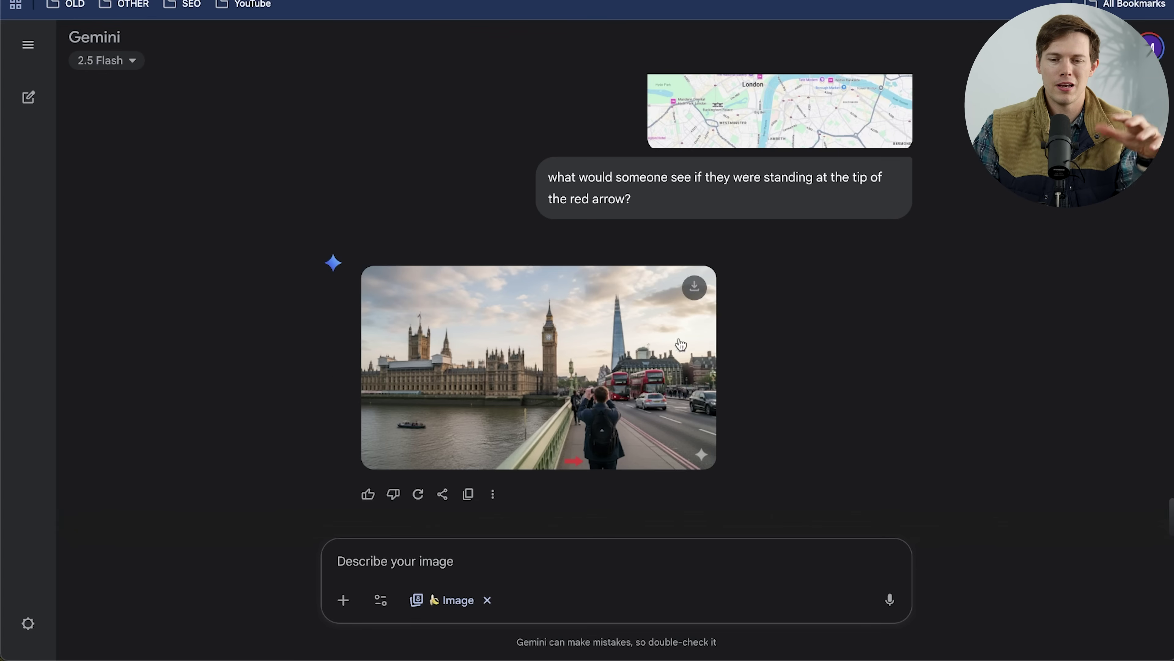
scroll(1077, 363, "up", 3)
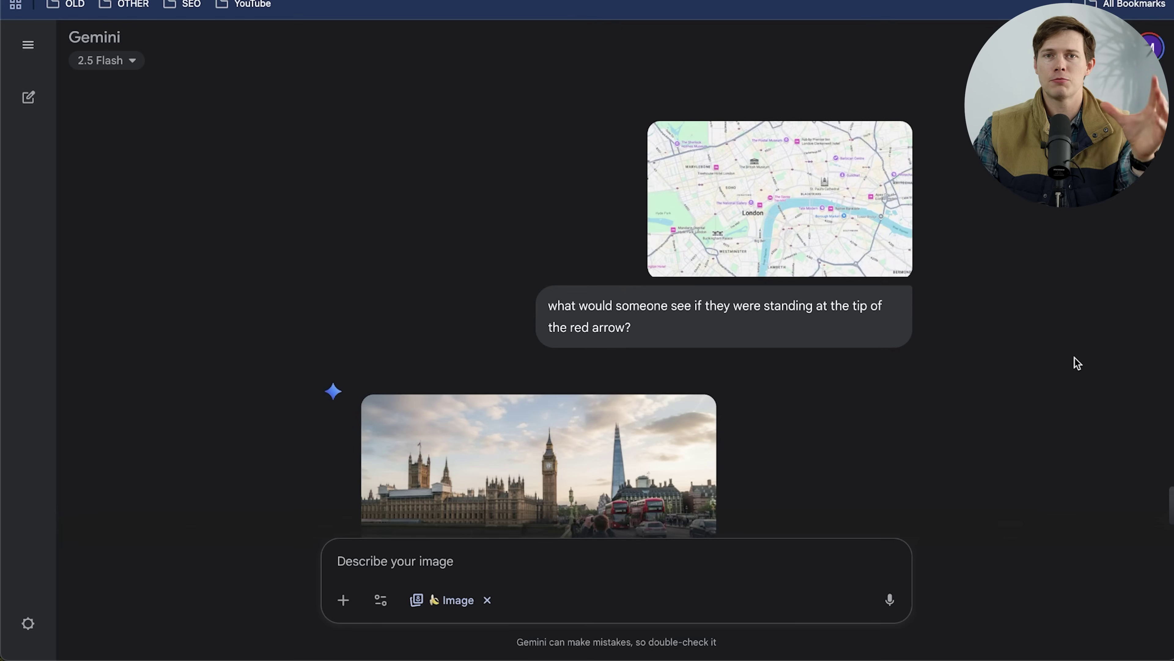